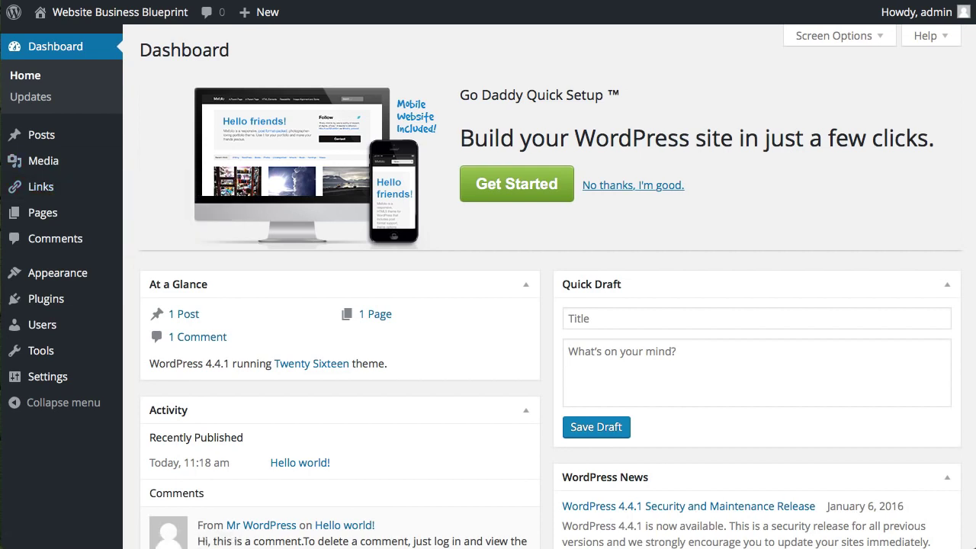
Open the WordPress theme management page and go to the screen for adding new themes
mouse_move(70, 273)
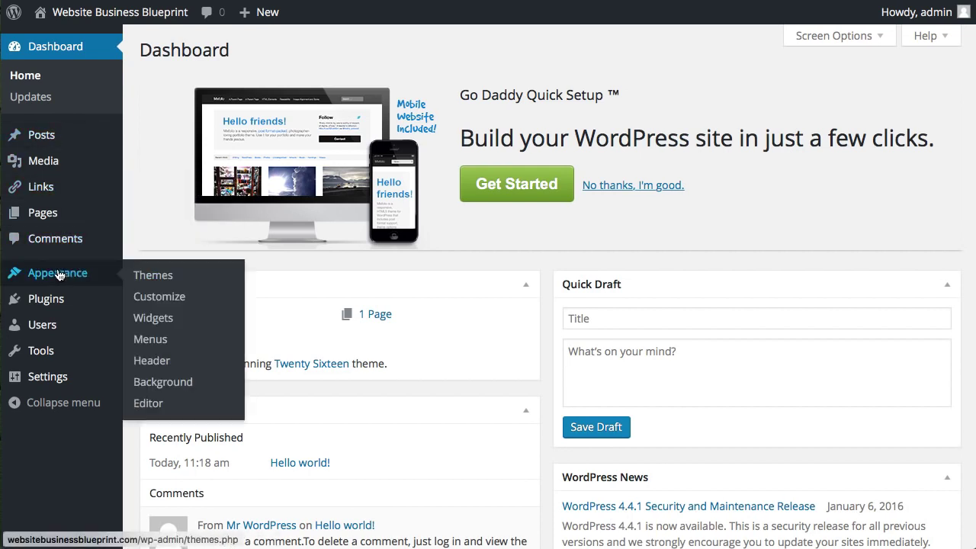
click(152, 275)
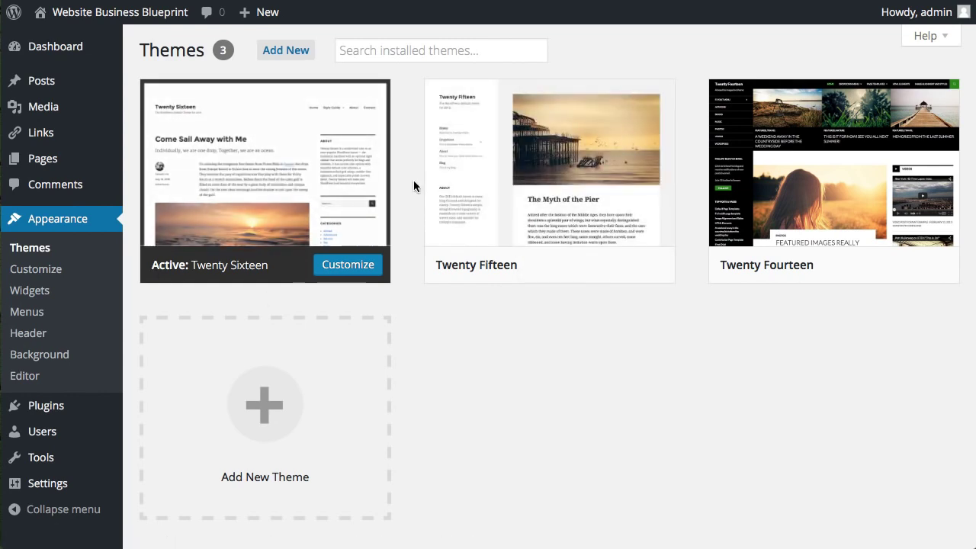
click(279, 51)
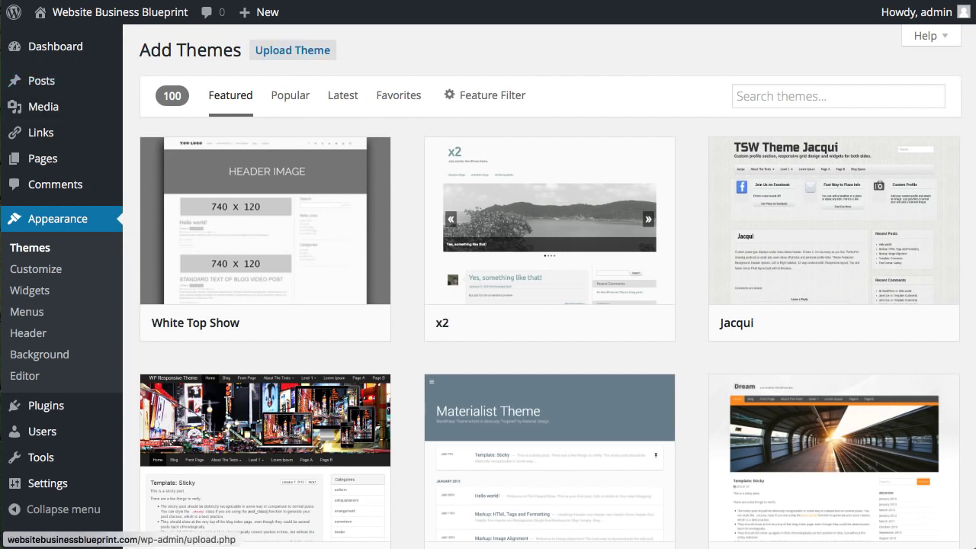
Check the size of rocketbuilder_v3.zip in the local RocketBuilder folder, then move the folder window out of the way
drag(0, 129, 501, 132)
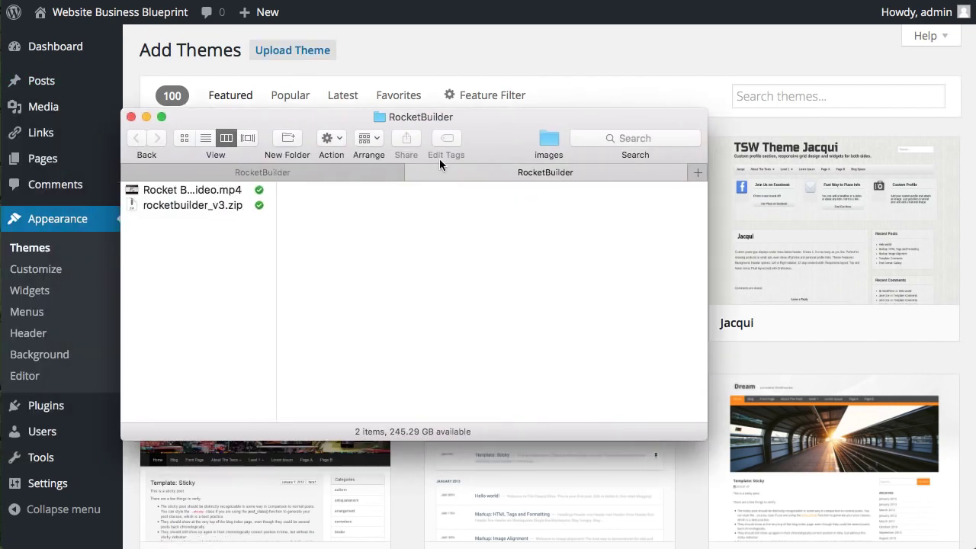
click(212, 205)
click(511, 324)
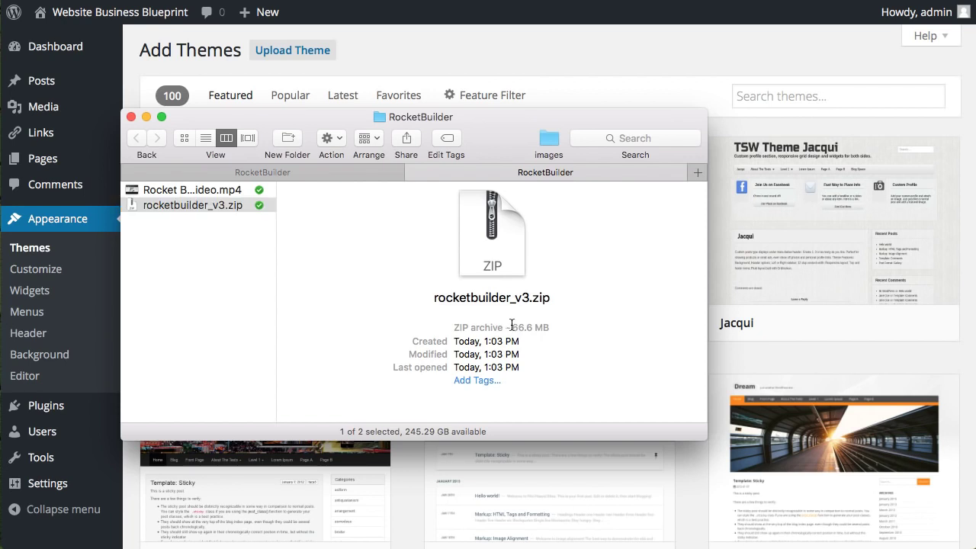
drag(511, 324, 574, 346)
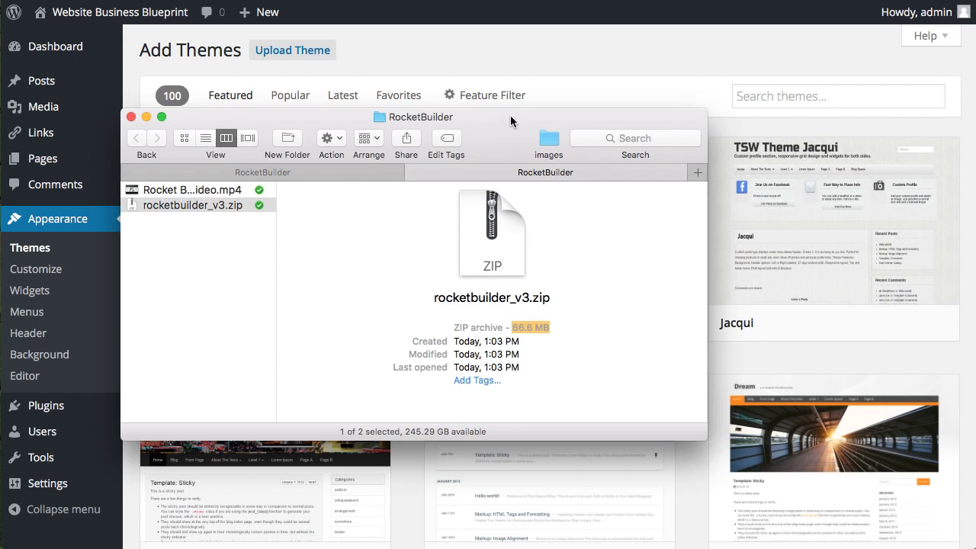
drag(506, 116, 4, 103)
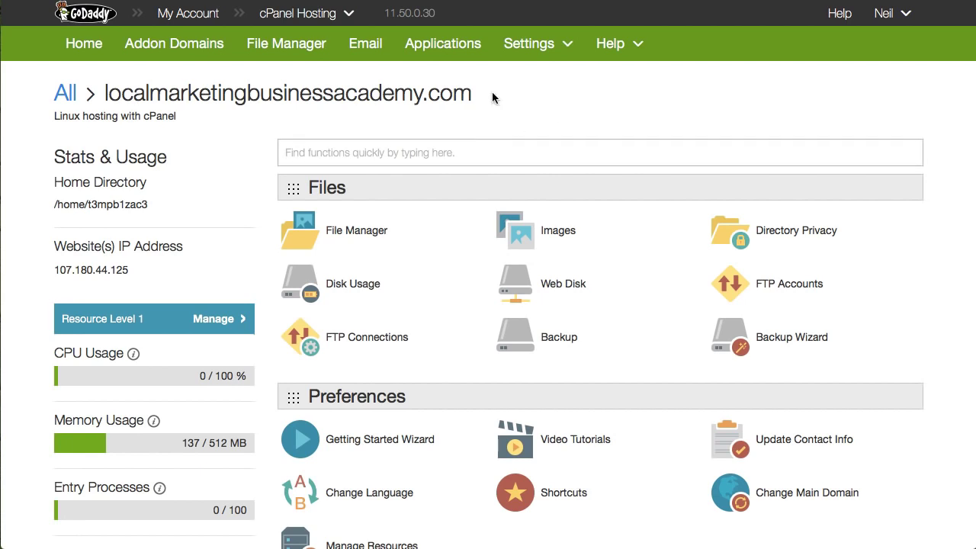
Switch to the cPanel hosting page for localmarketingbusinessacademy.com and open its File Manager at the Web Root (public_html/www)
drag(491, 97, 95, 97)
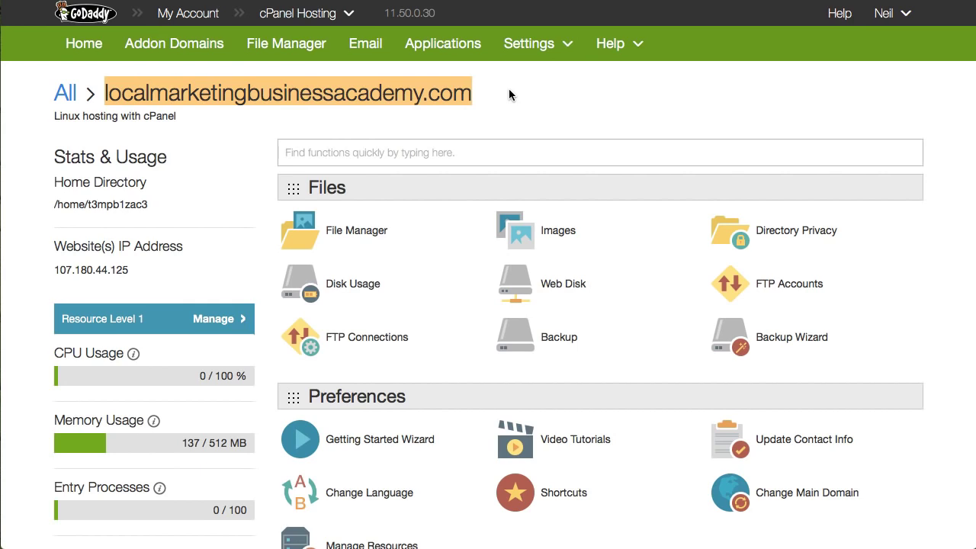
scroll(508, 89, down, 1)
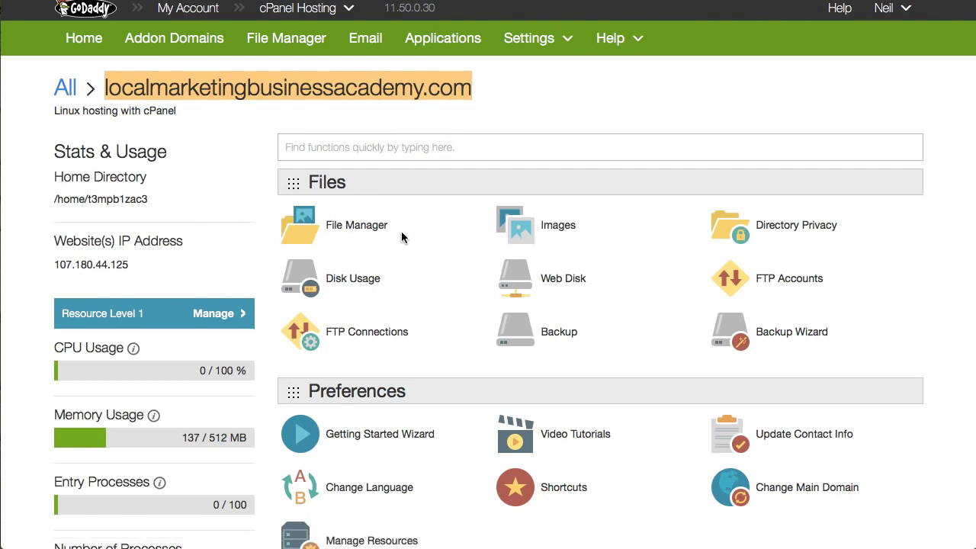
scroll(555, 155, up, 1)
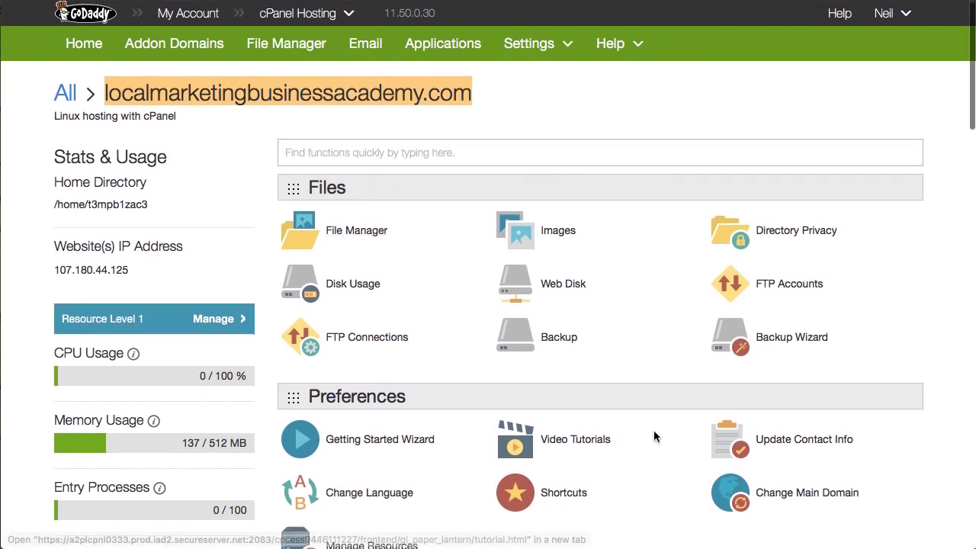
scroll(425, 246, down, 1)
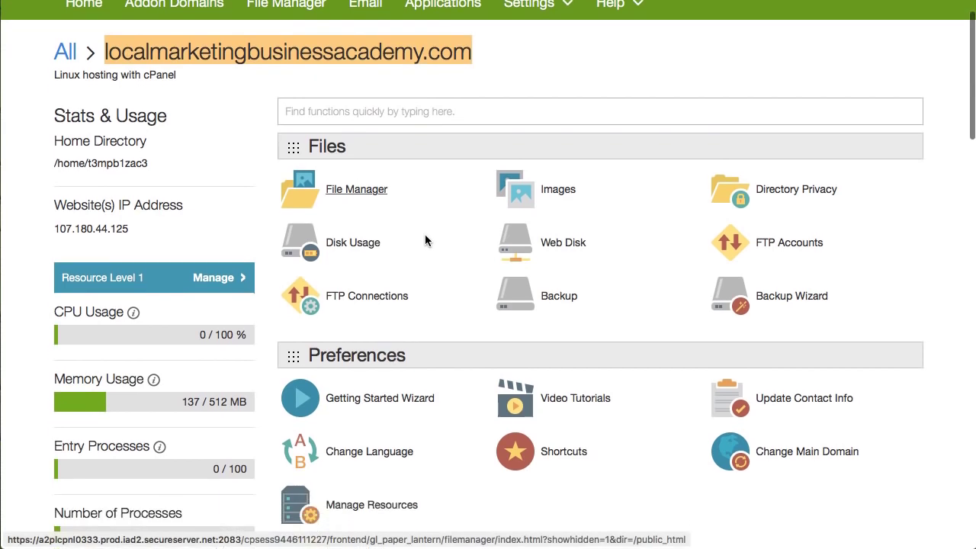
scroll(426, 241, down, 1)
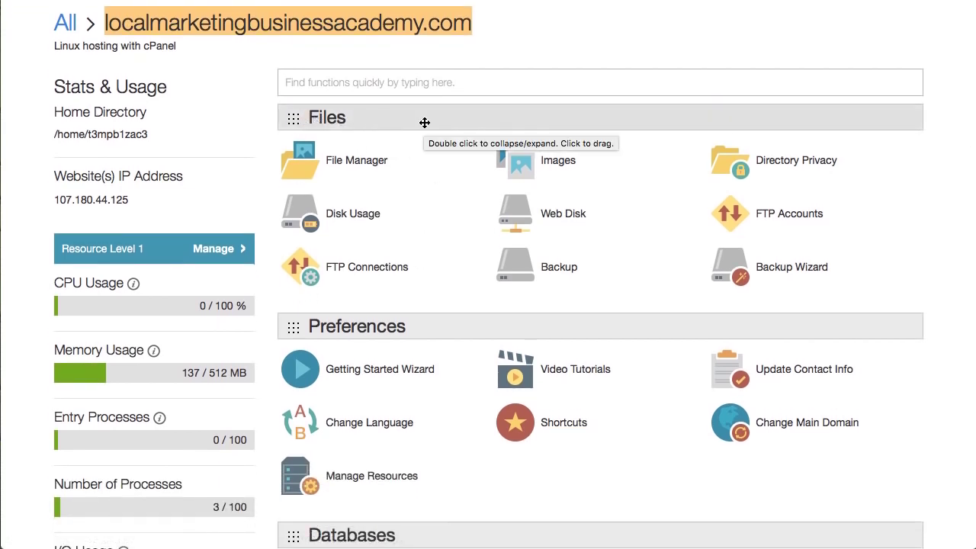
scroll(425, 122, down, 10)
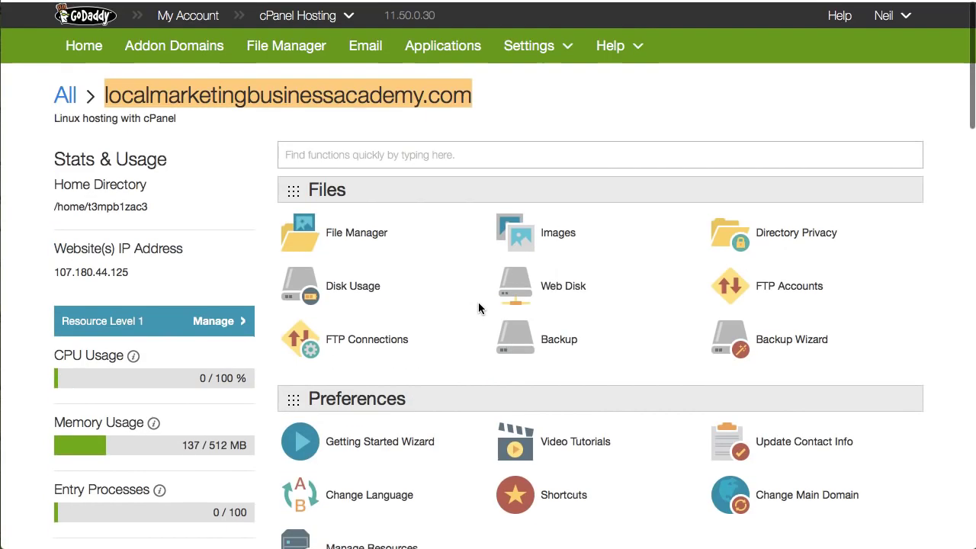
click(349, 237)
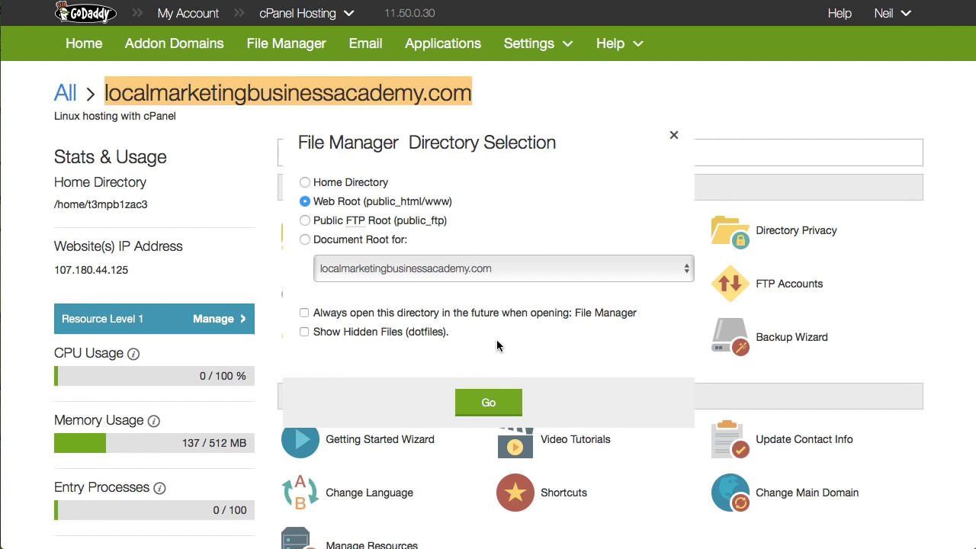
click(488, 403)
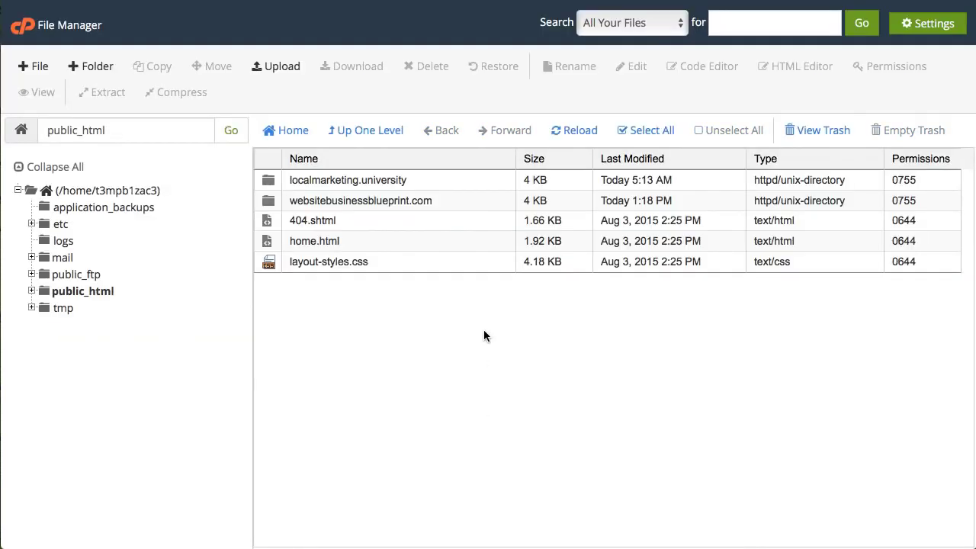
Look through the localmarketing.university and websitebusinessblueprint.com folders inside public_html, then return to public_html
click(104, 290)
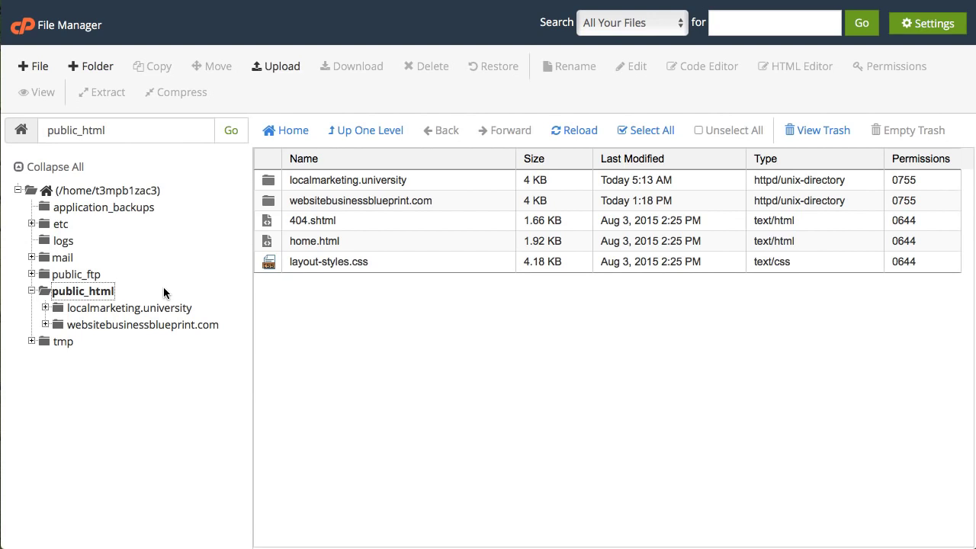
click(131, 309)
click(127, 392)
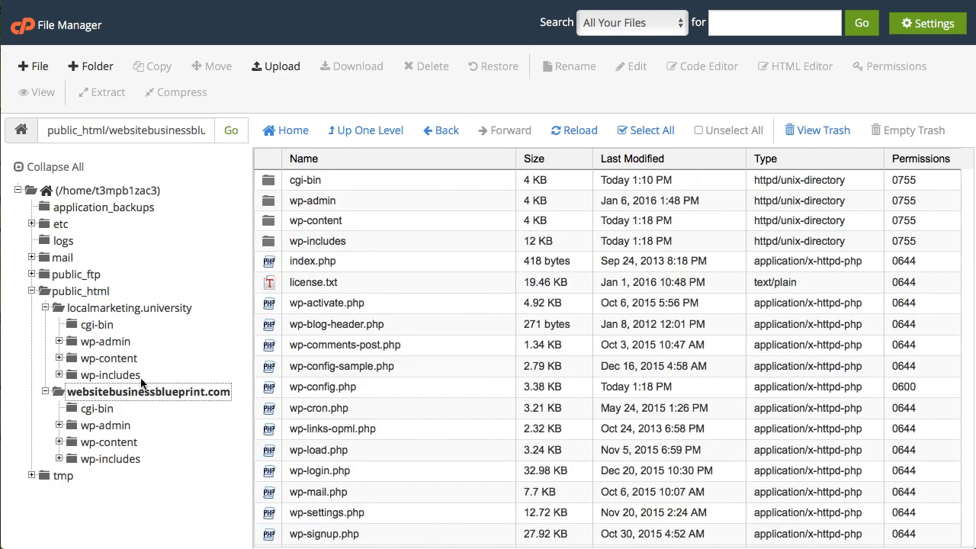
click(123, 311)
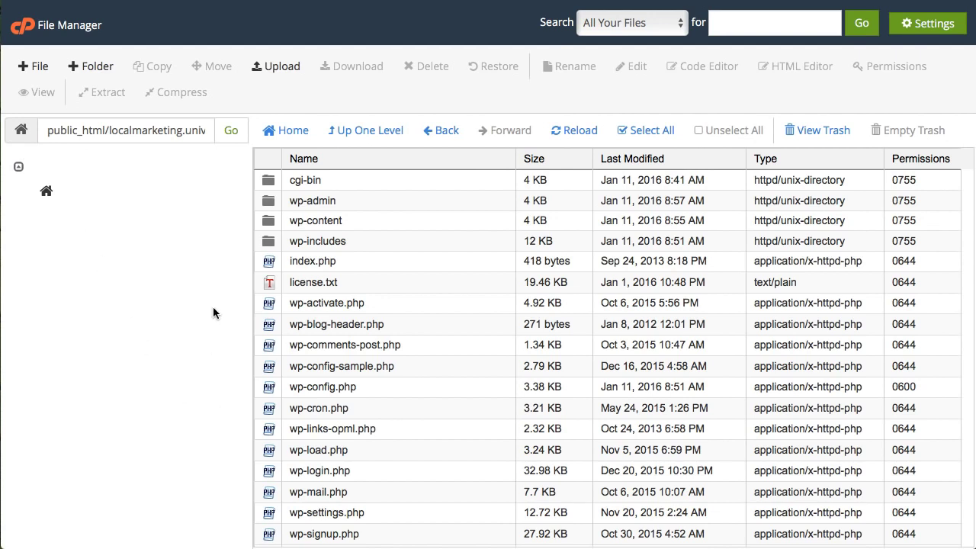
click(369, 133)
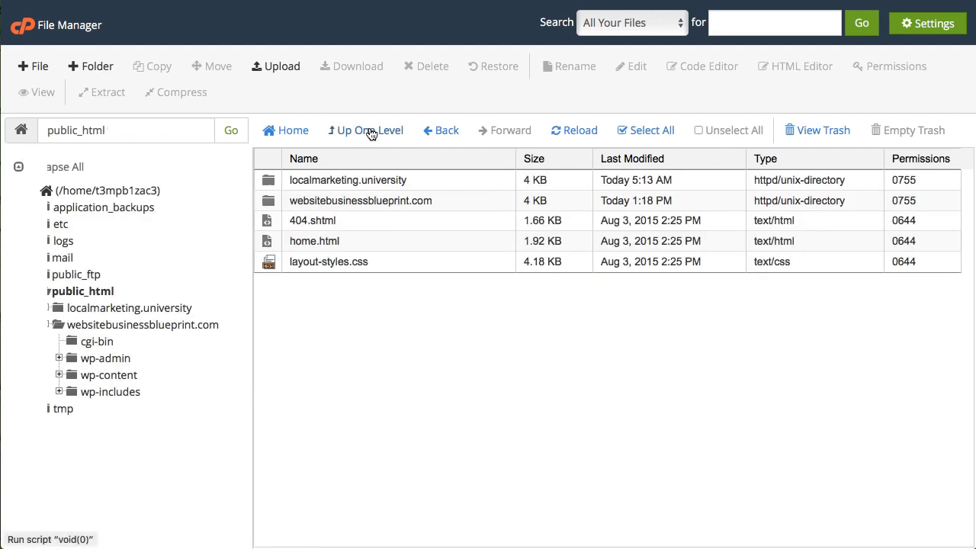
Open wp-content/themes inside the websitebusinessblueprint.com folder and compare its contents with the themes installed in WordPress
click(149, 325)
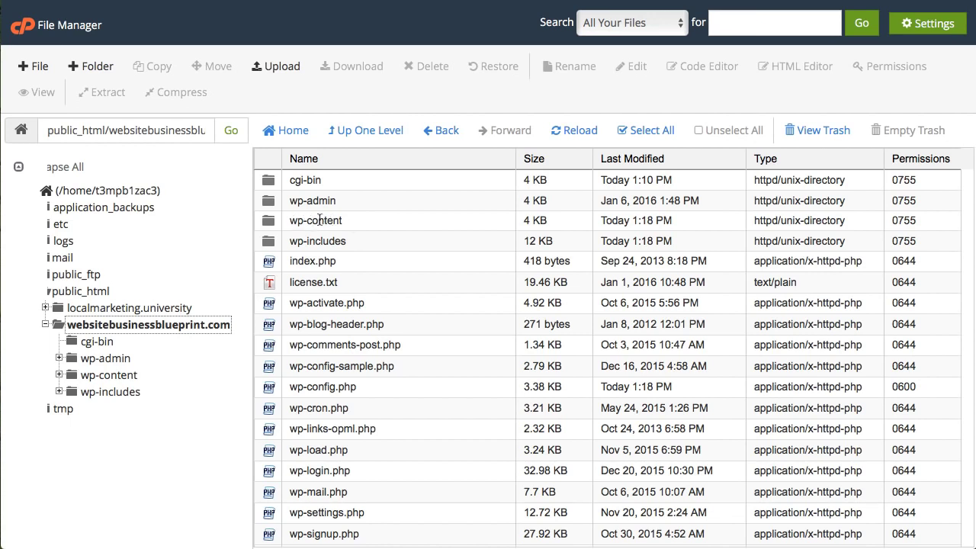
double_click(414, 220)
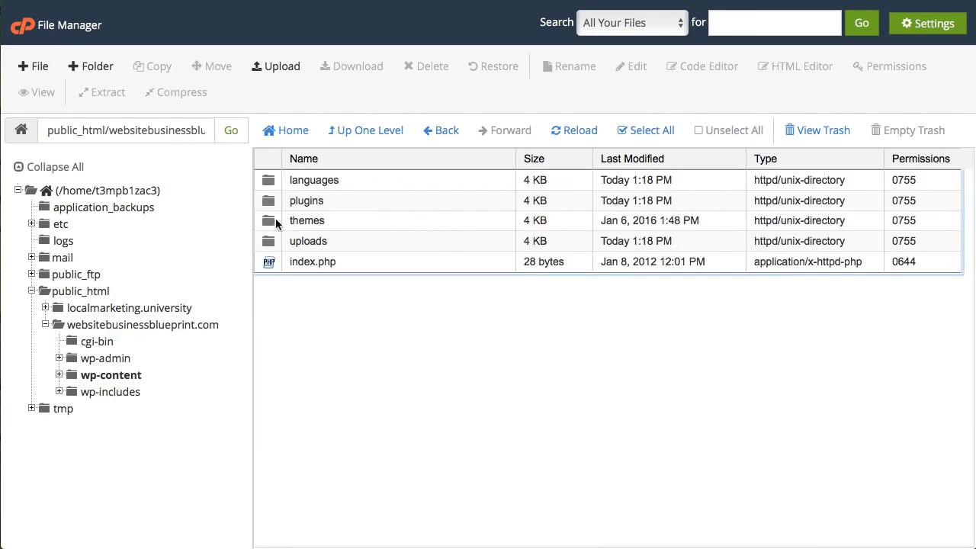
double_click(408, 222)
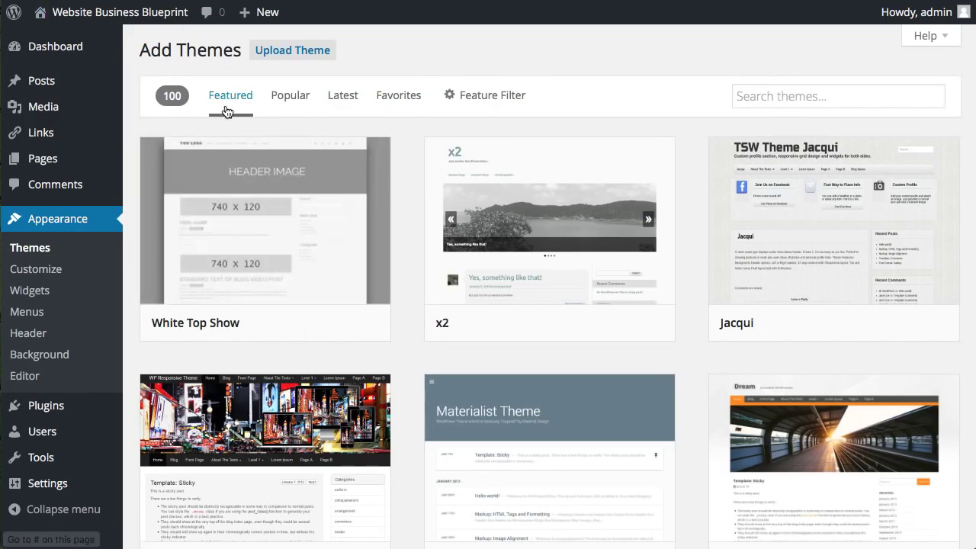
click(41, 254)
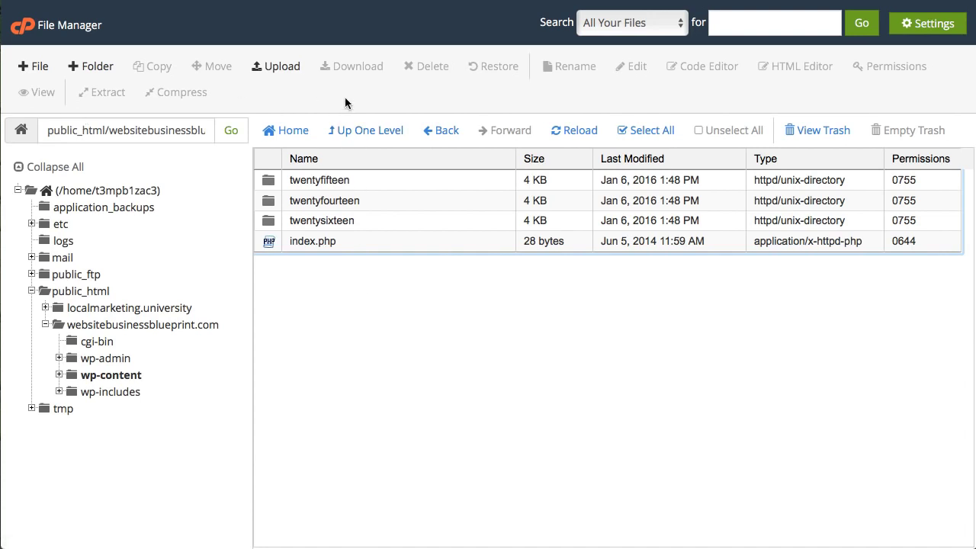
Upload rocketbuilder_v3.zip to the site's wp-content/themes folder and return to that folder's file listing
click(282, 68)
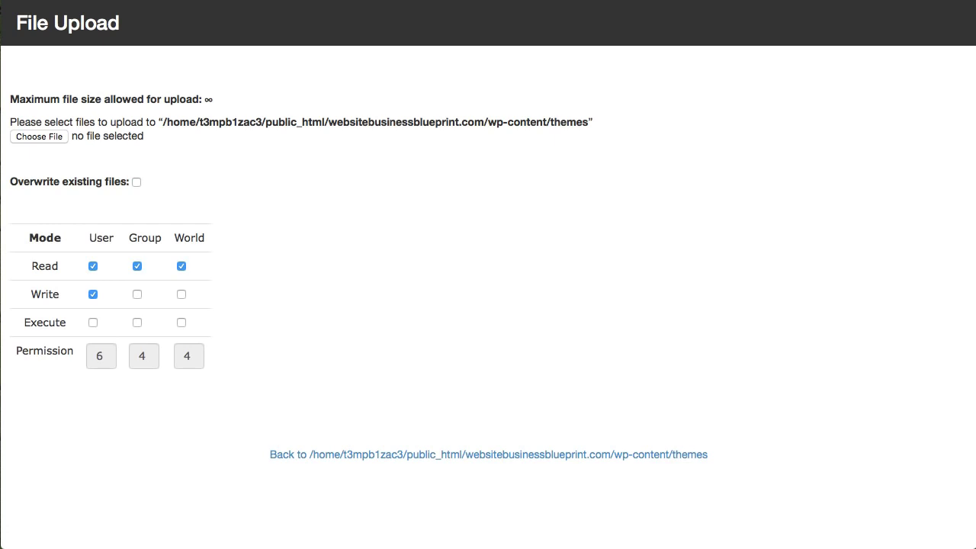
drag(3, 202, 51, 134)
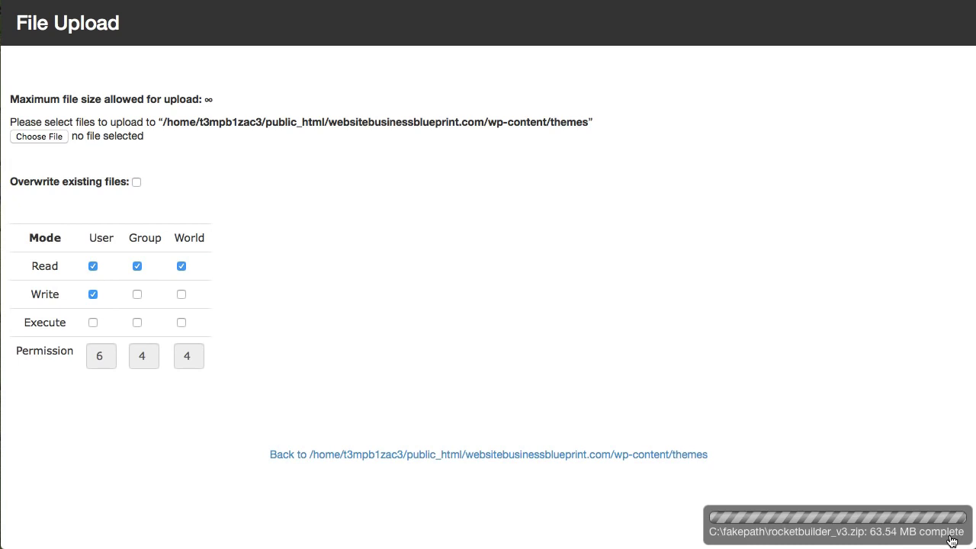
click(553, 456)
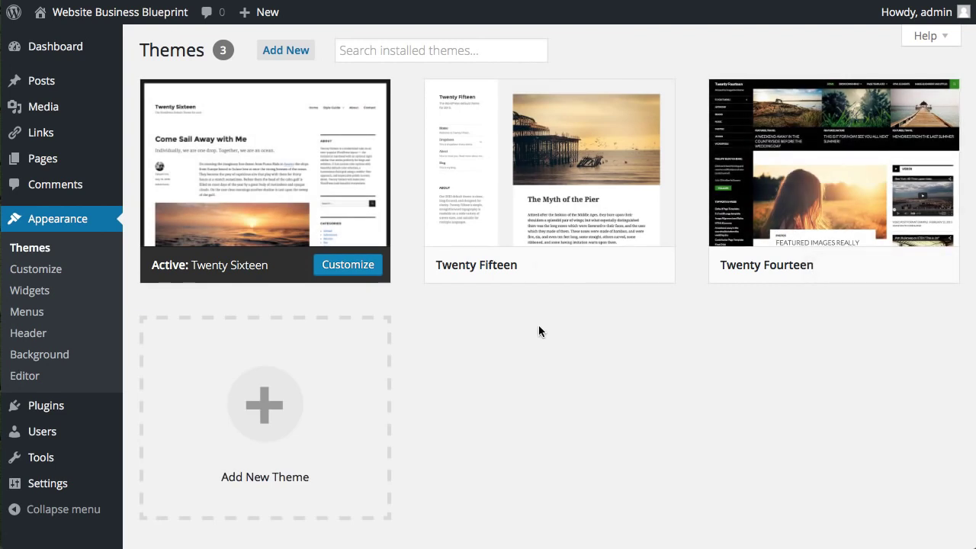
scroll(538, 331, down, 1)
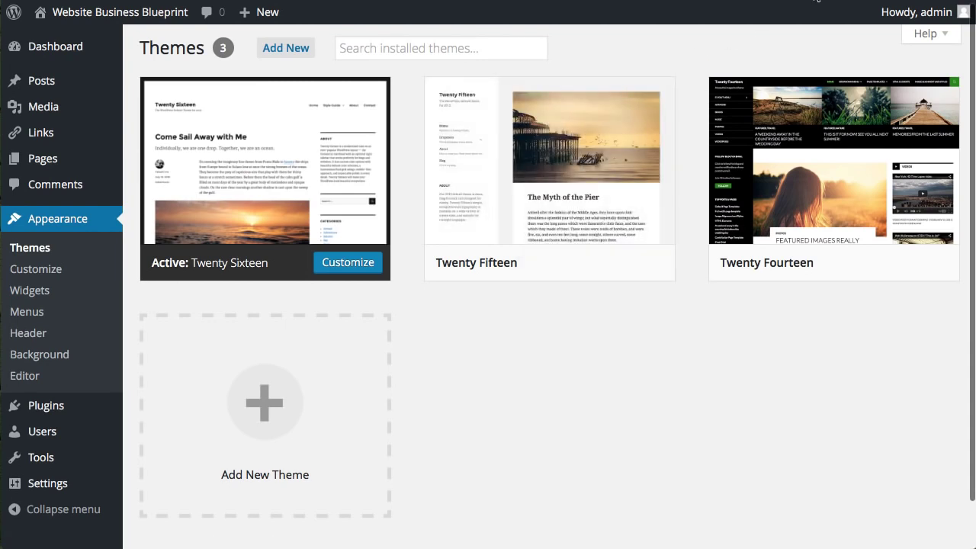
click(816, 0)
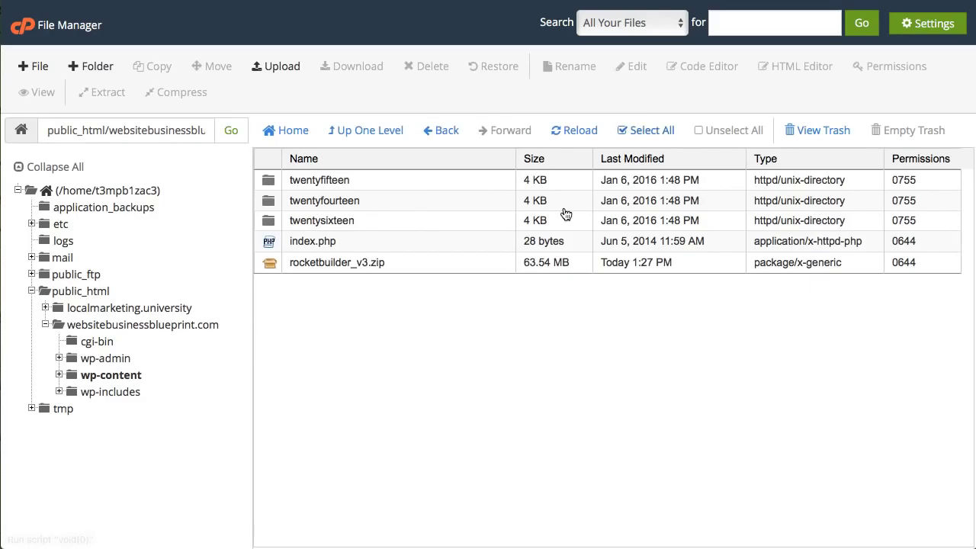
Extract rocketbuilder_v3.zip to /public_html/websitebusinessblueprint.com/wp-content/themes
click(396, 263)
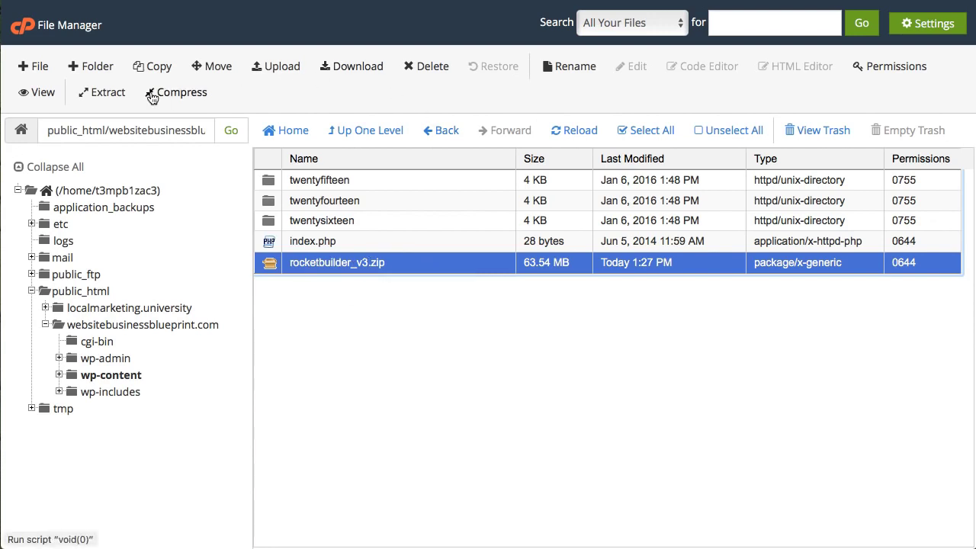
click(105, 92)
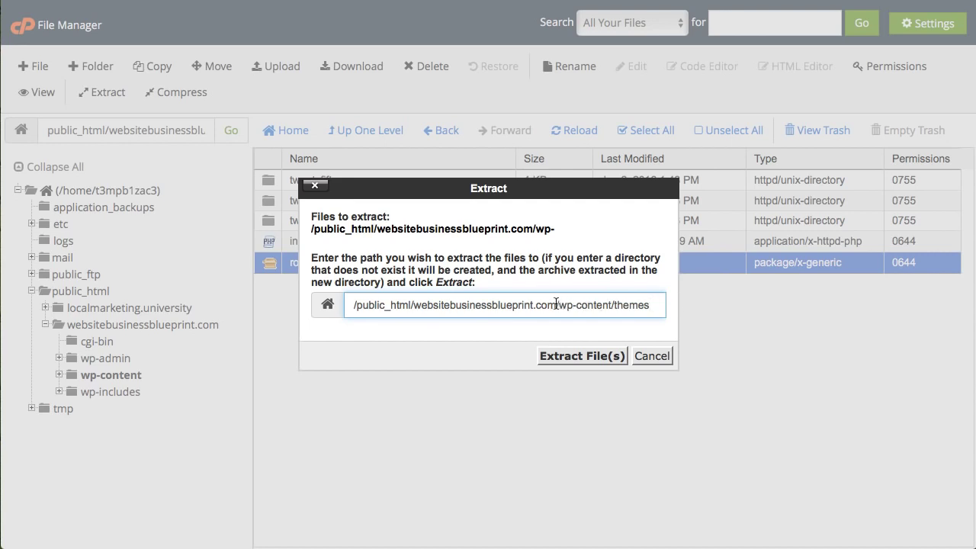
drag(414, 304, 651, 305)
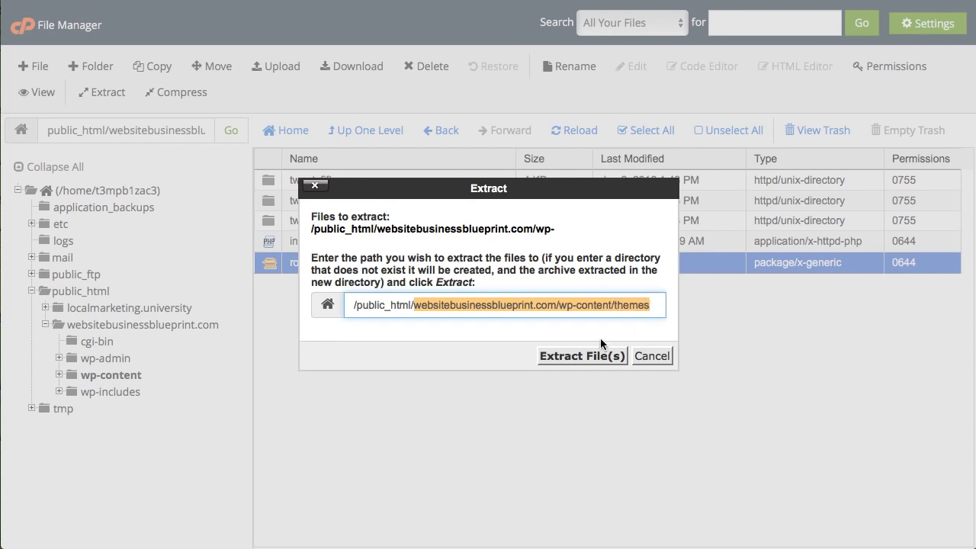
click(652, 317)
click(579, 358)
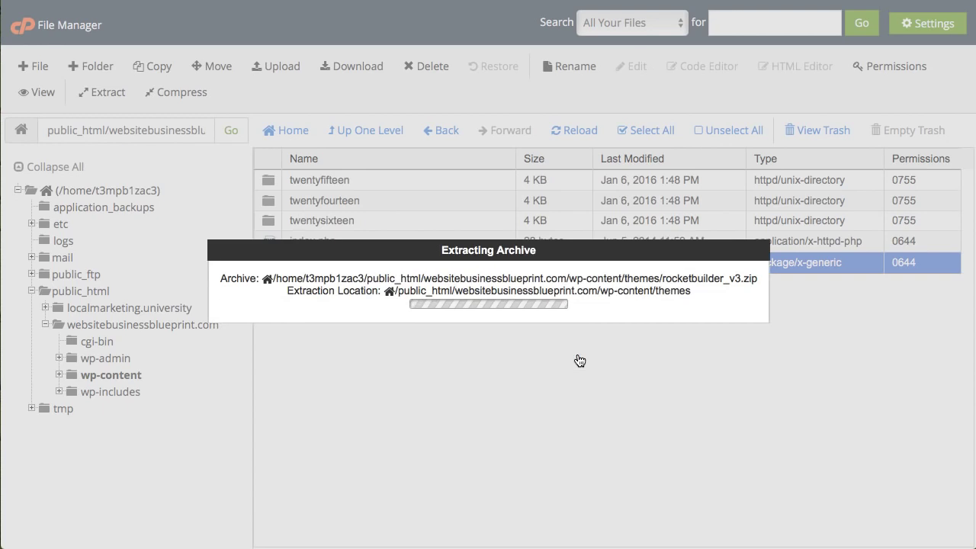
Review and close the extraction results, then reload the themes folder's file listing
scroll(579, 278, down, 15)
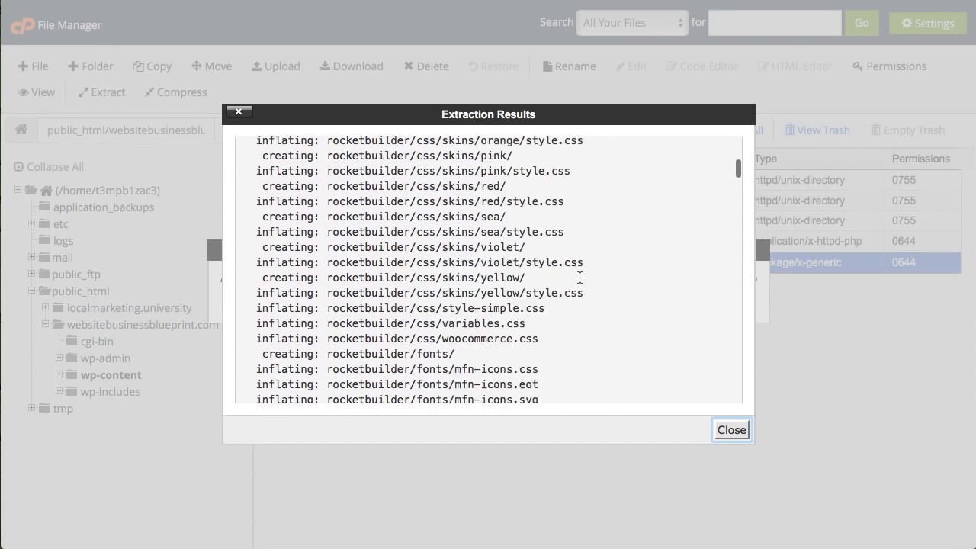
scroll(579, 277, down, 5)
click(728, 429)
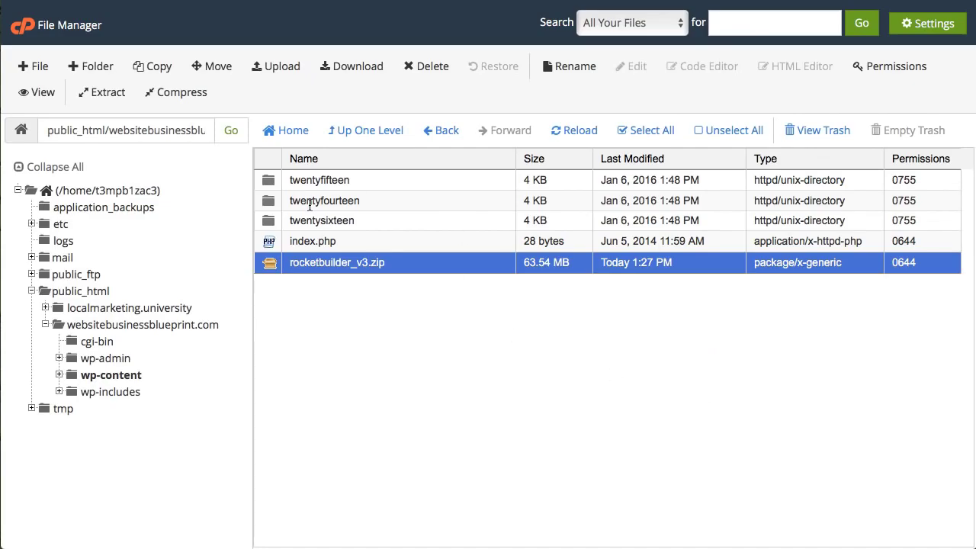
click(576, 134)
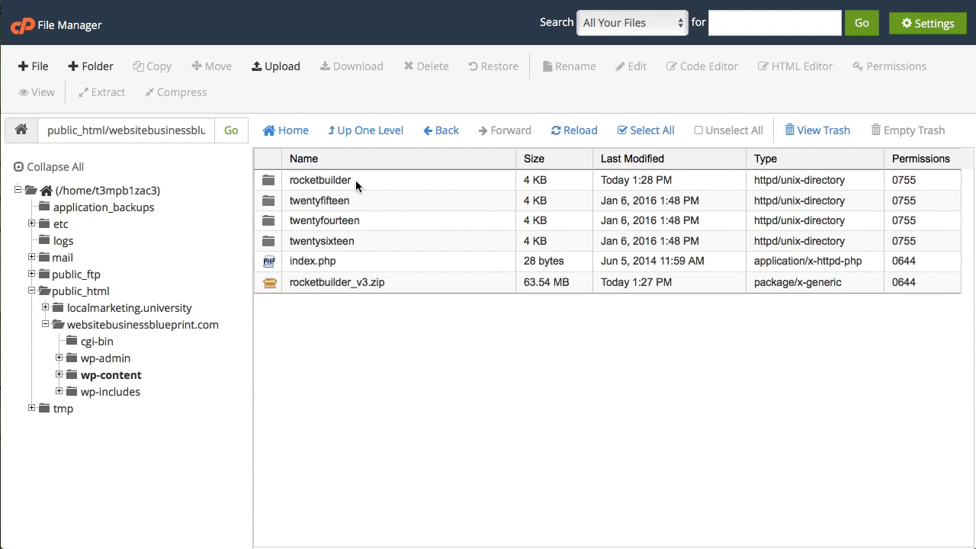
Check the extracted rocketbuilder folder in the site's wp-content/themes listing
drag(356, 180, 293, 180)
click(389, 184)
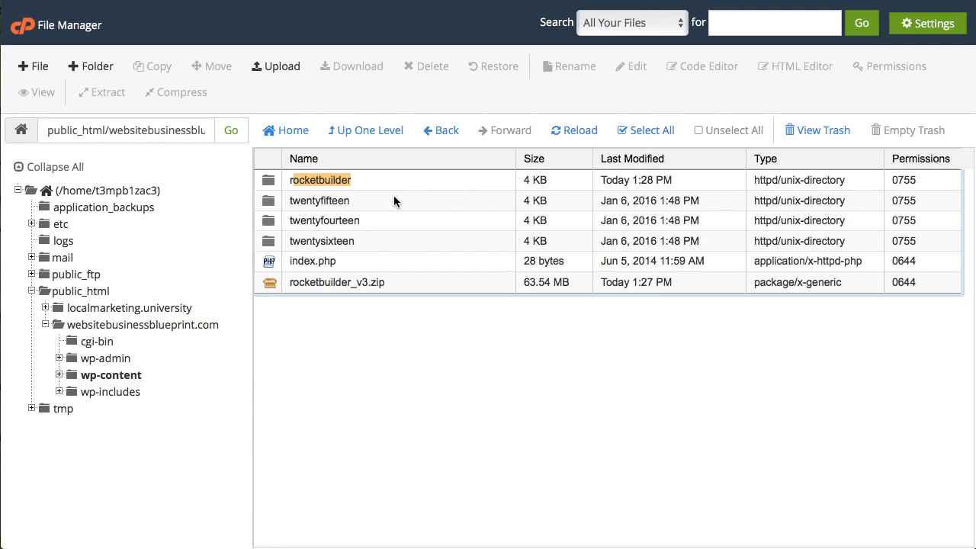
click(412, 180)
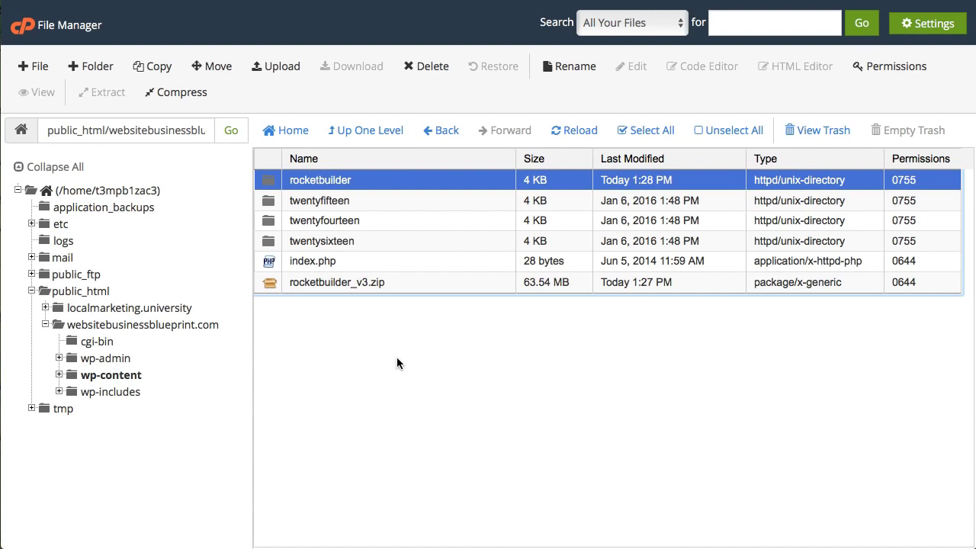
Delete rocketbuilder_v3.zip from the themes folder, choosing to skip the trash and remove it permanently
click(423, 282)
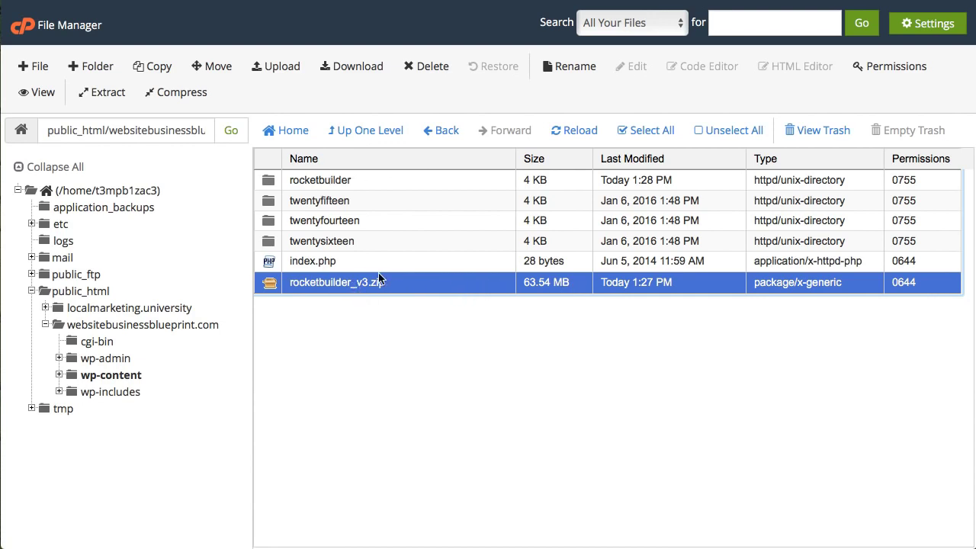
click(417, 262)
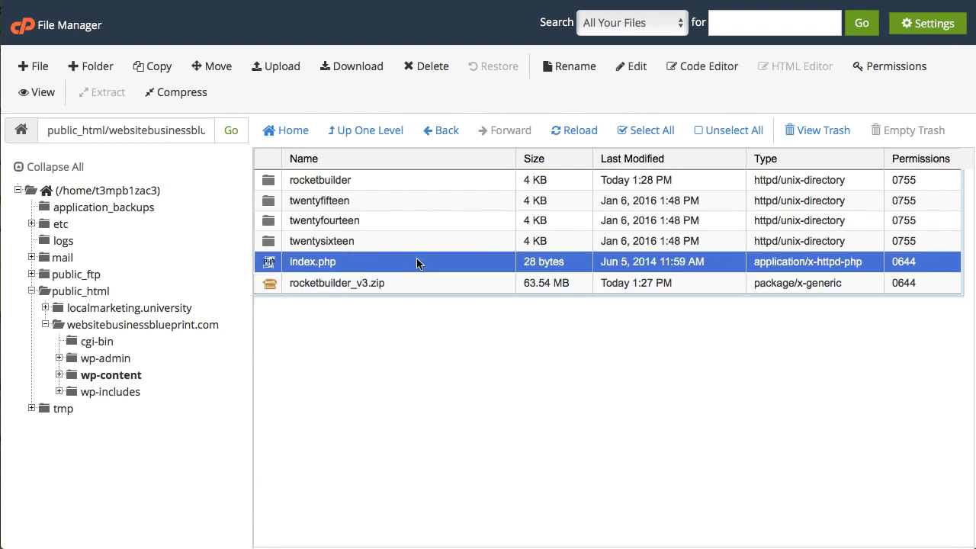
click(419, 285)
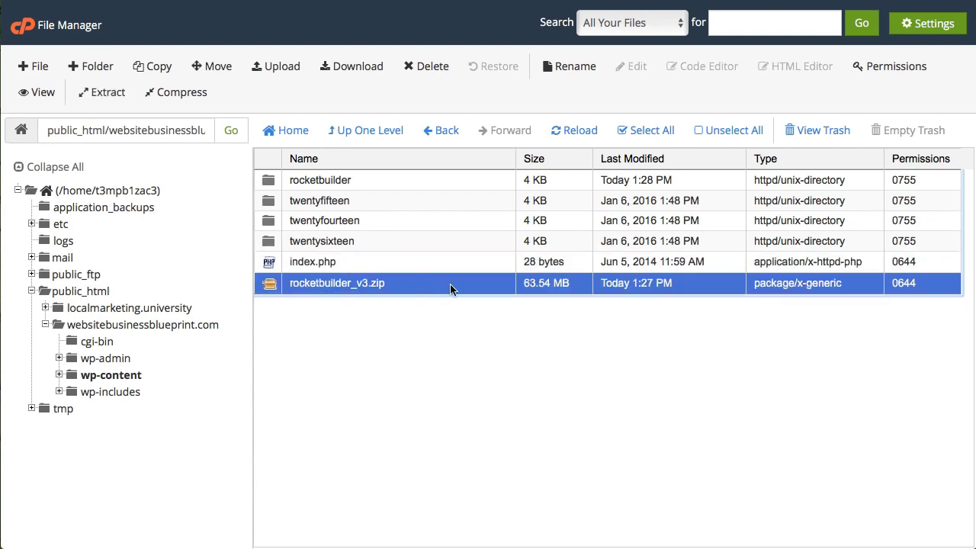
click(432, 68)
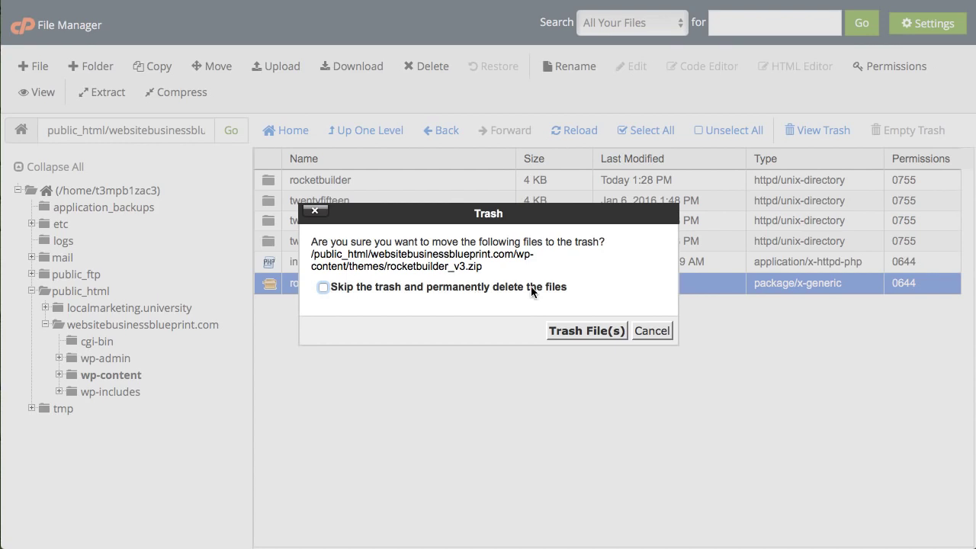
click(466, 289)
click(585, 330)
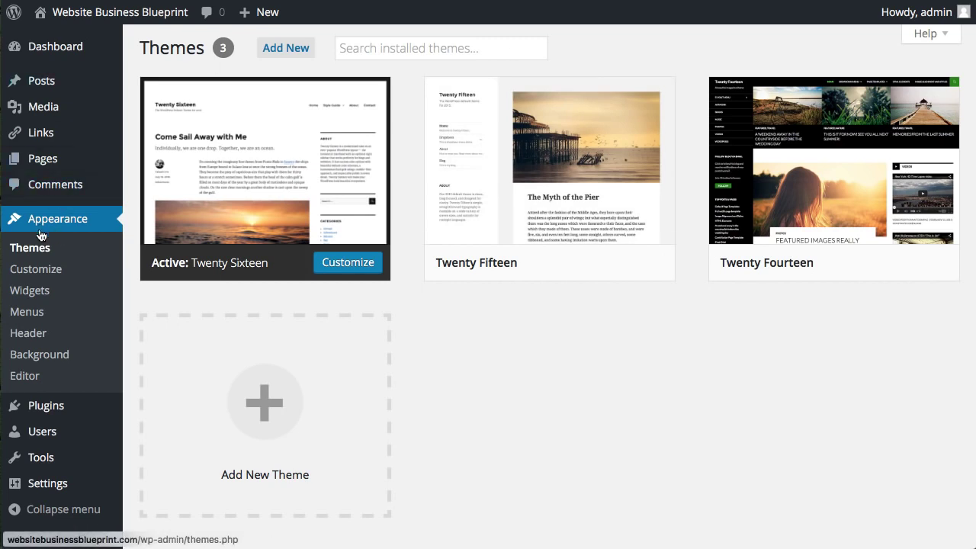
Switch to the WordPress admin, refresh the installed themes, and preview and activate the Rocket Builder theme
click(37, 255)
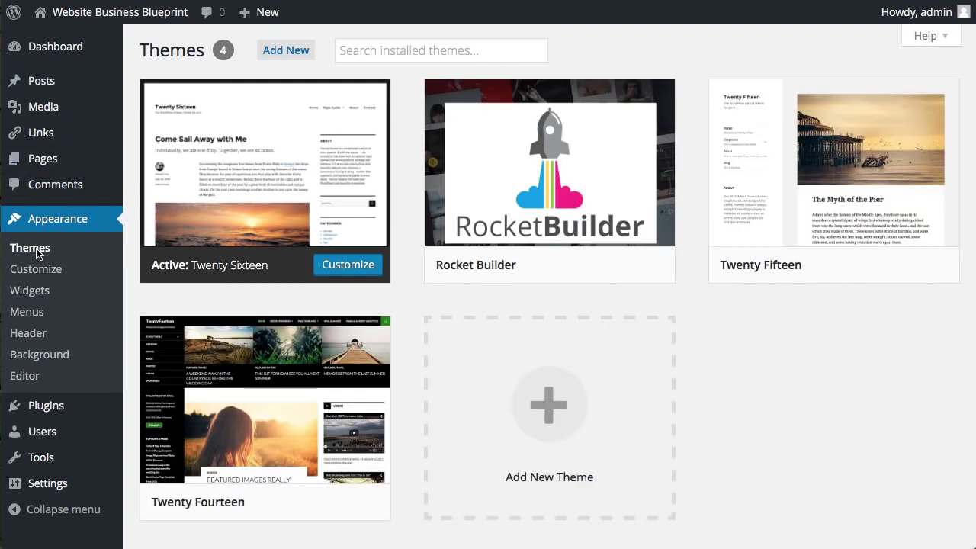
mouse_move(651, 168)
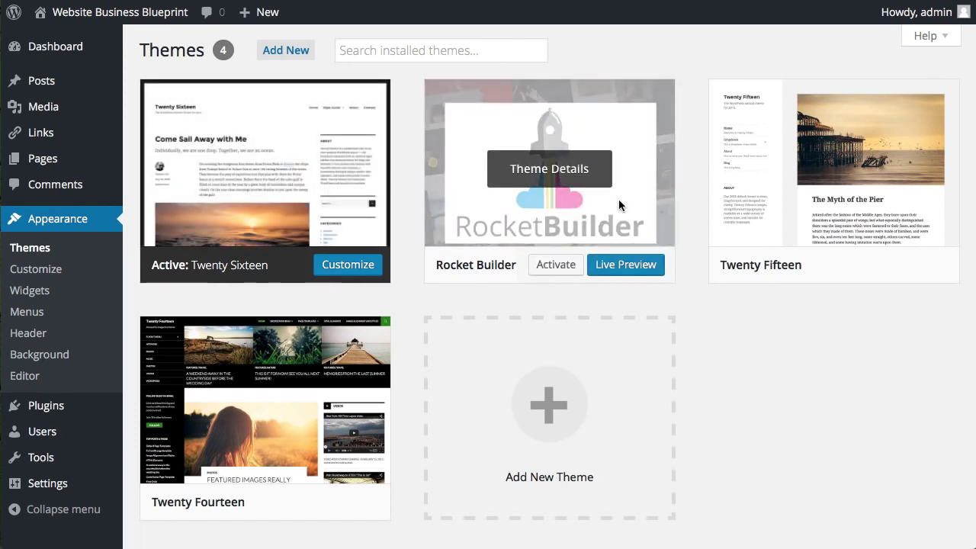
click(618, 200)
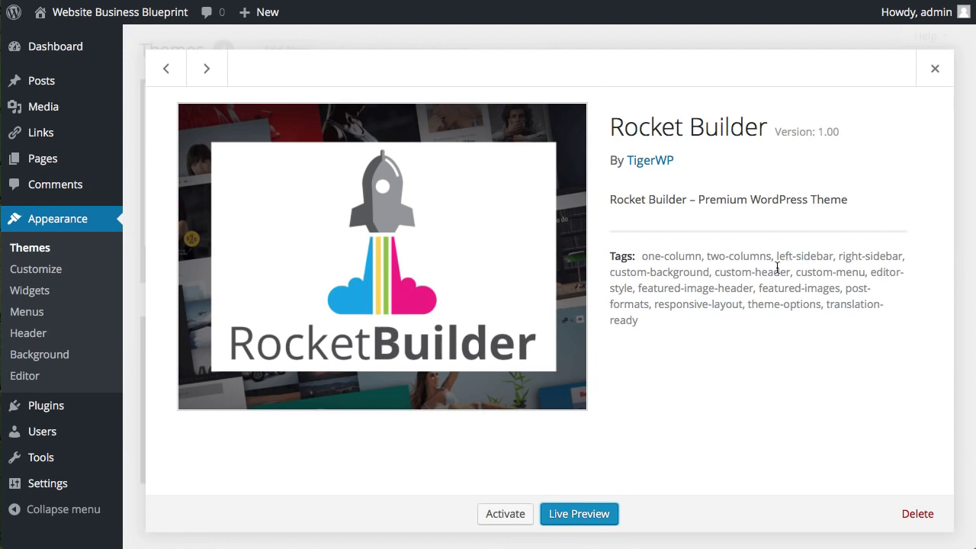
click(581, 515)
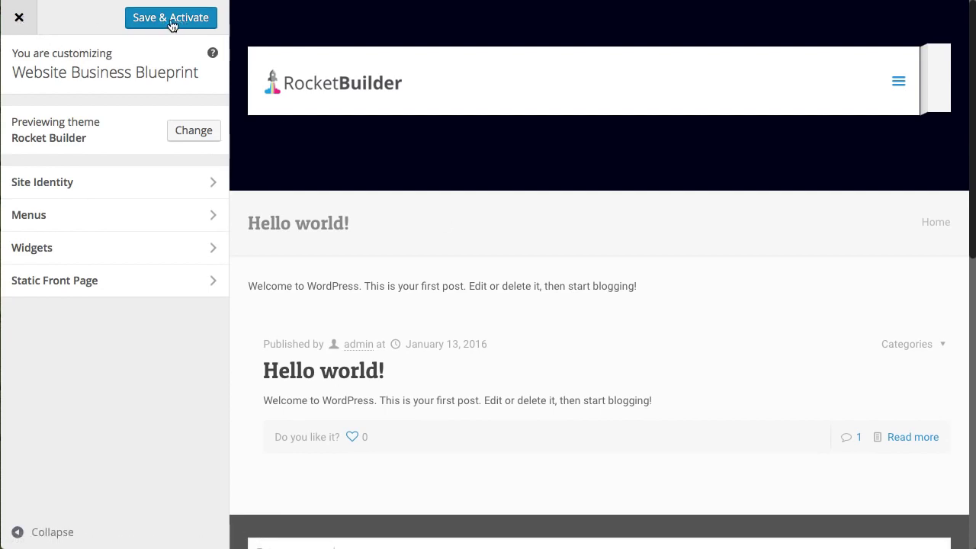
click(18, 17)
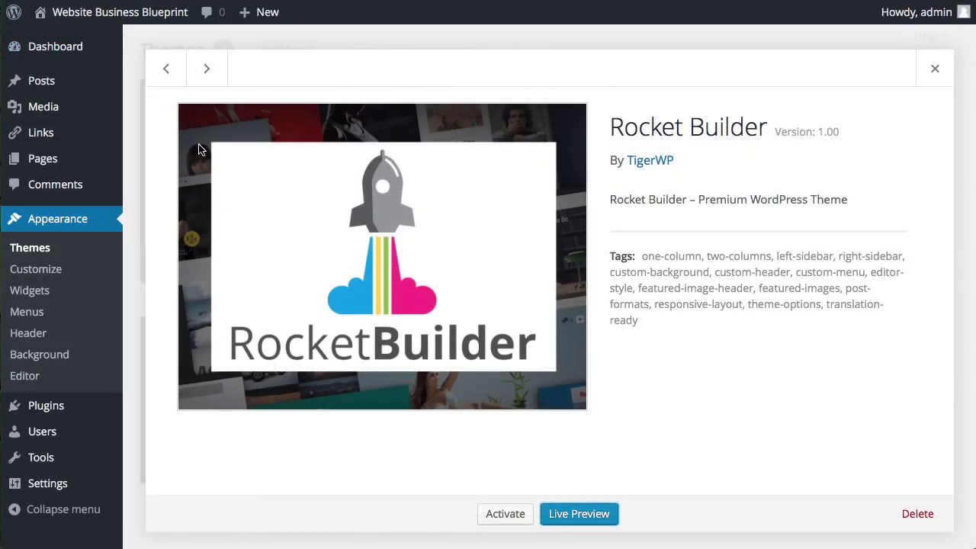
click(501, 516)
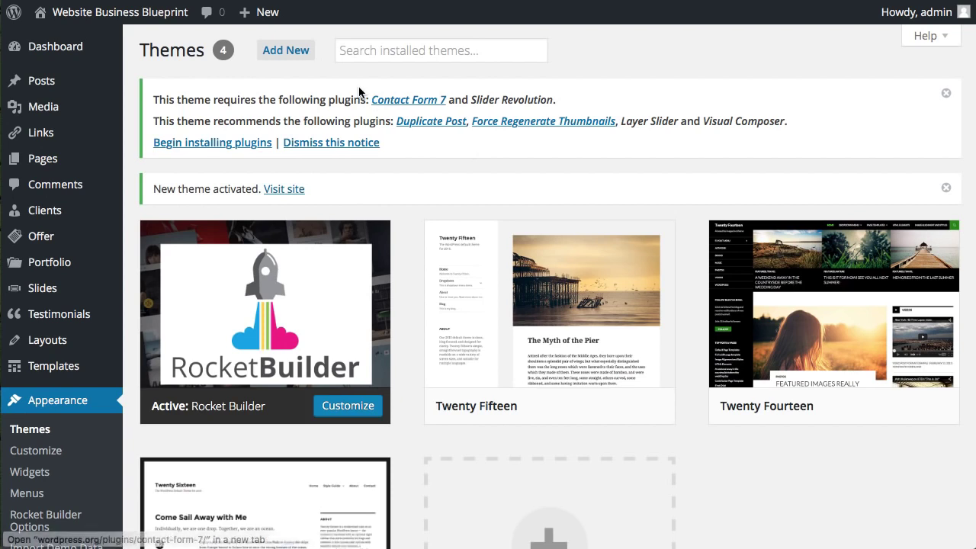
Bulk-install the plugins requested by the theme: Contact Form 7, Slider Revolution, Duplicate Post, Force Regenerate Thumbnails, Layer Slider and Visual Composer
drag(302, 100, 568, 107)
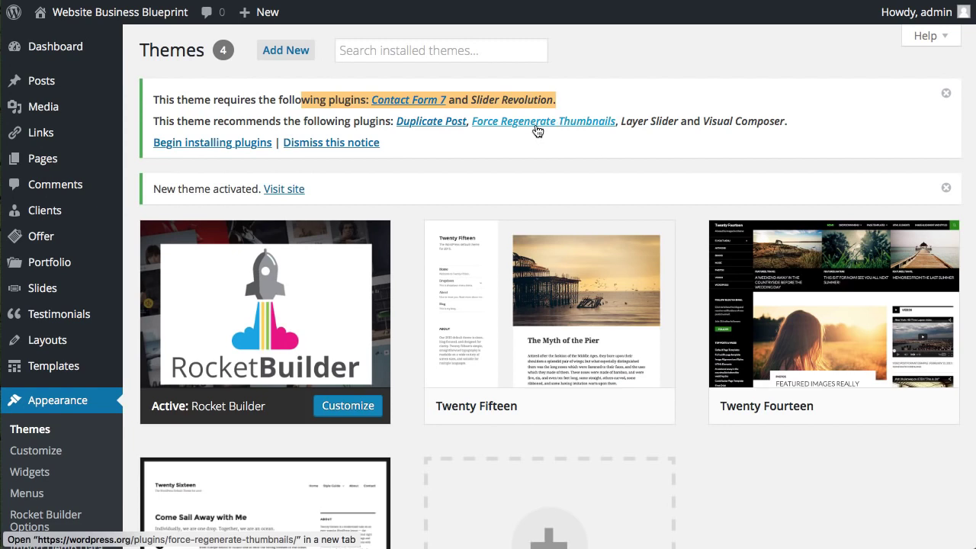
click(197, 144)
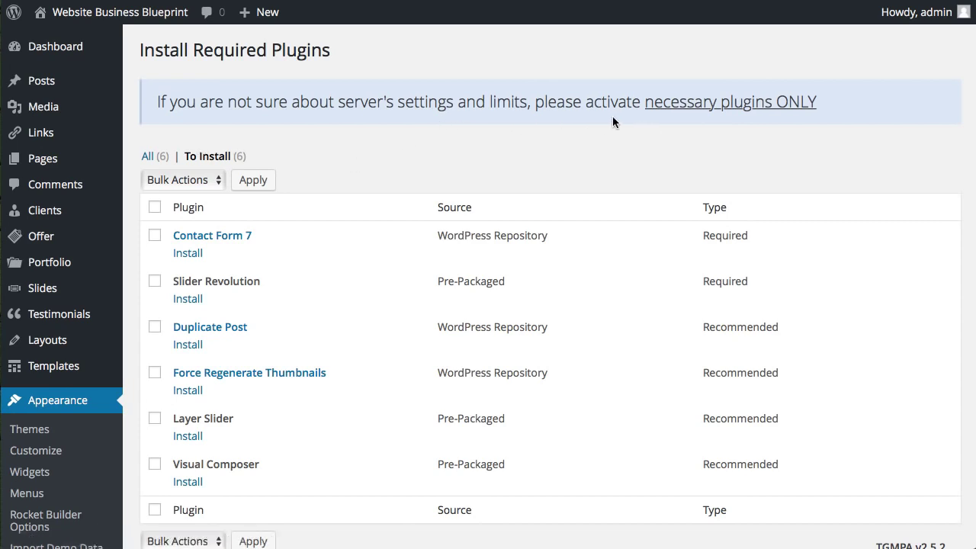
scroll(475, 147, down, 2)
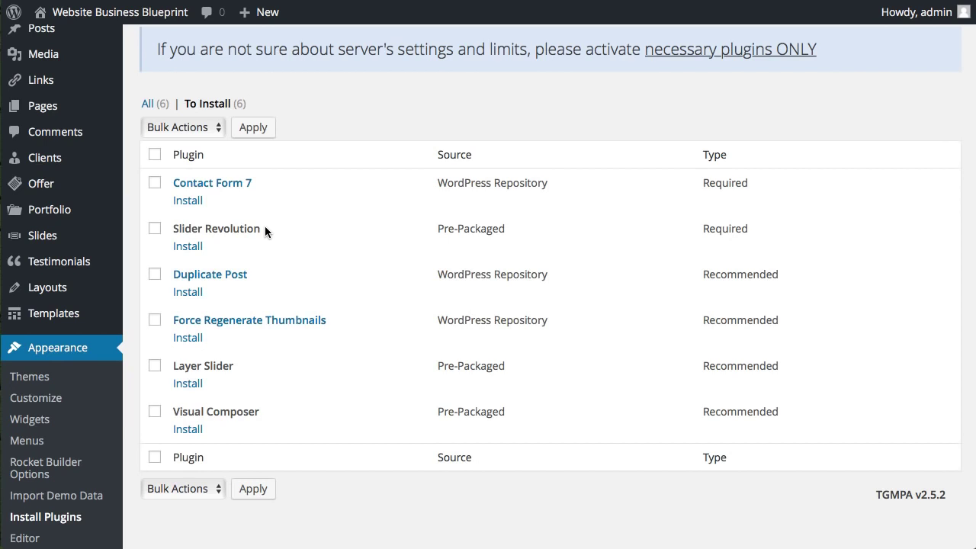
click(154, 154)
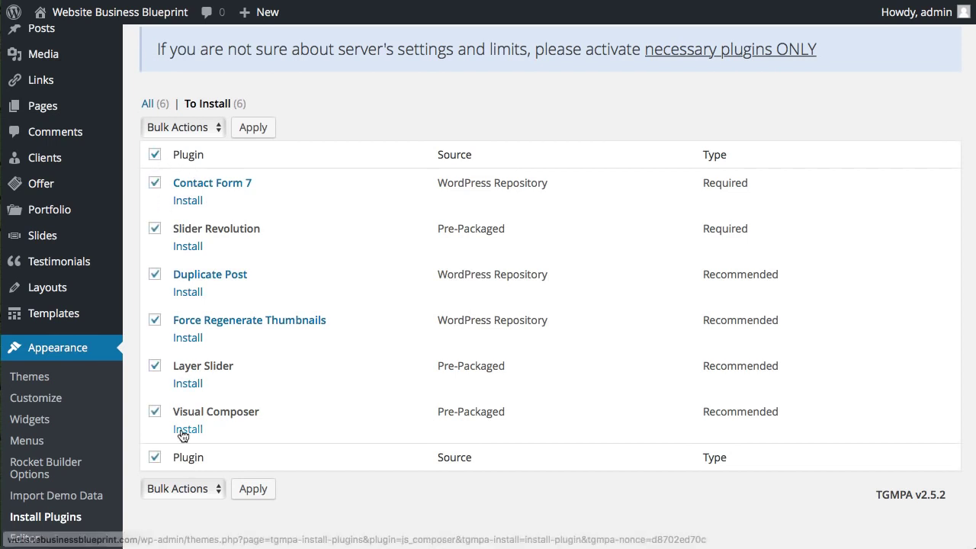
click(191, 127)
click(172, 142)
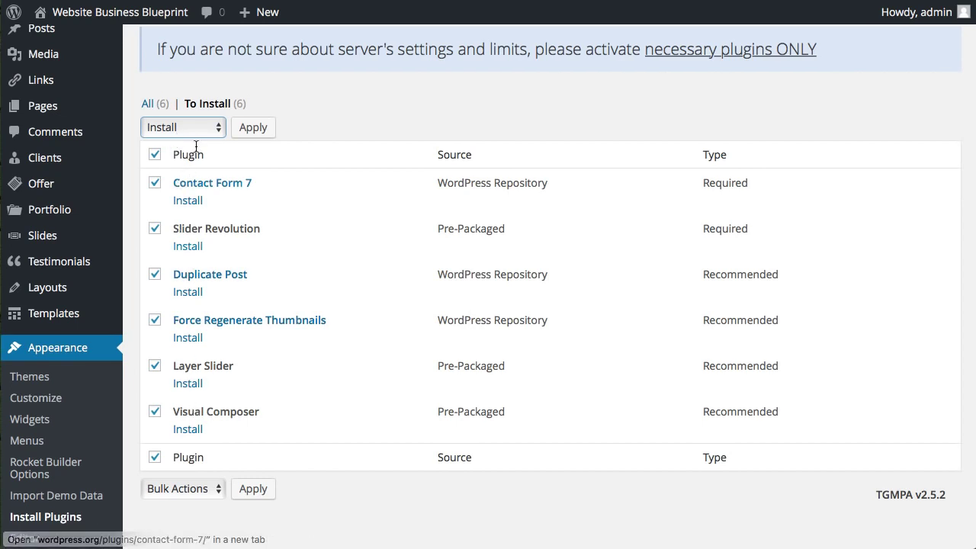
click(255, 130)
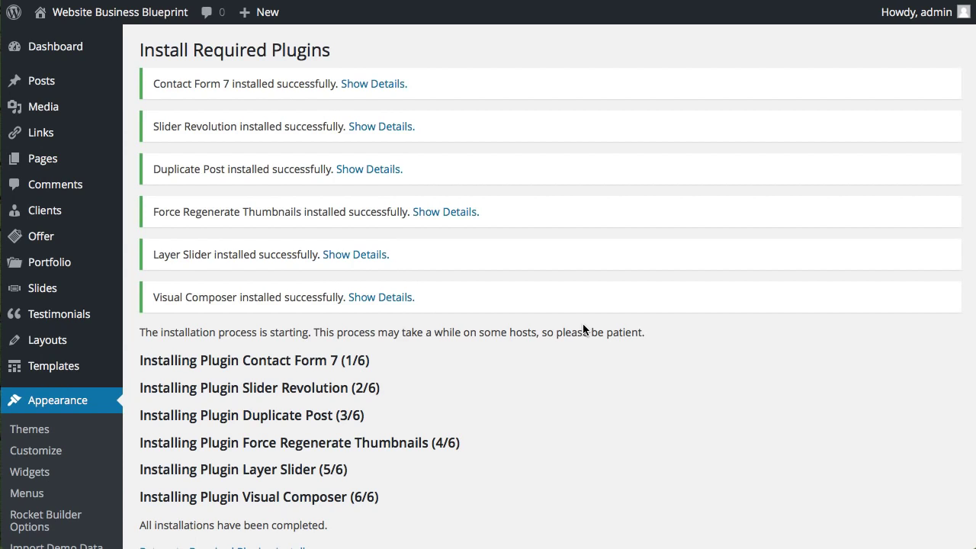
scroll(581, 333, down, 3)
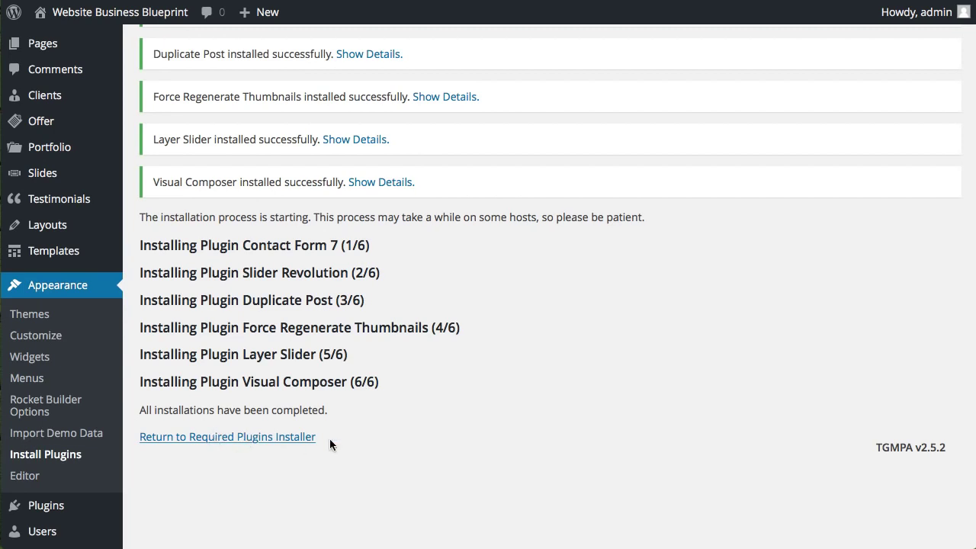
scroll(328, 440, up, 3)
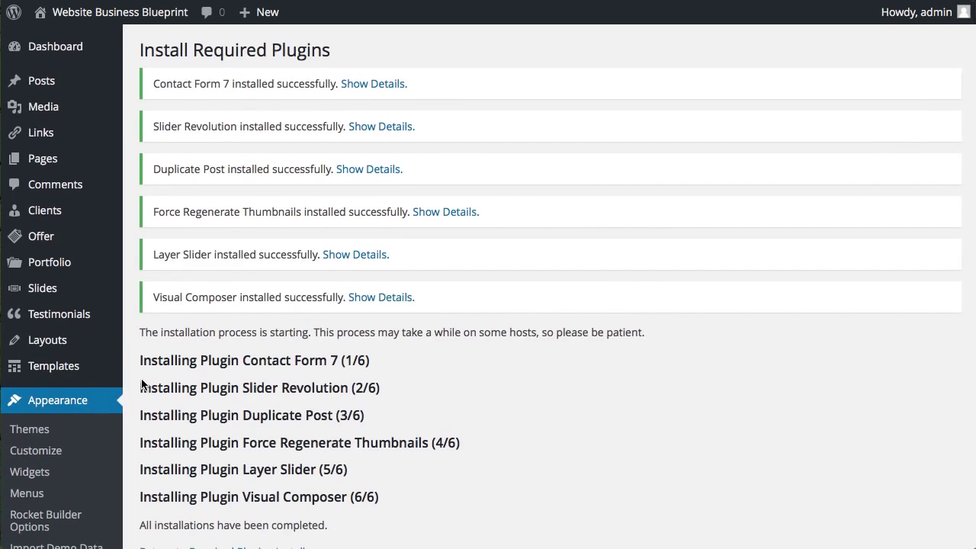
Return to the themes page and bulk-activate all of the theme's installed required and recommended plugins
click(39, 432)
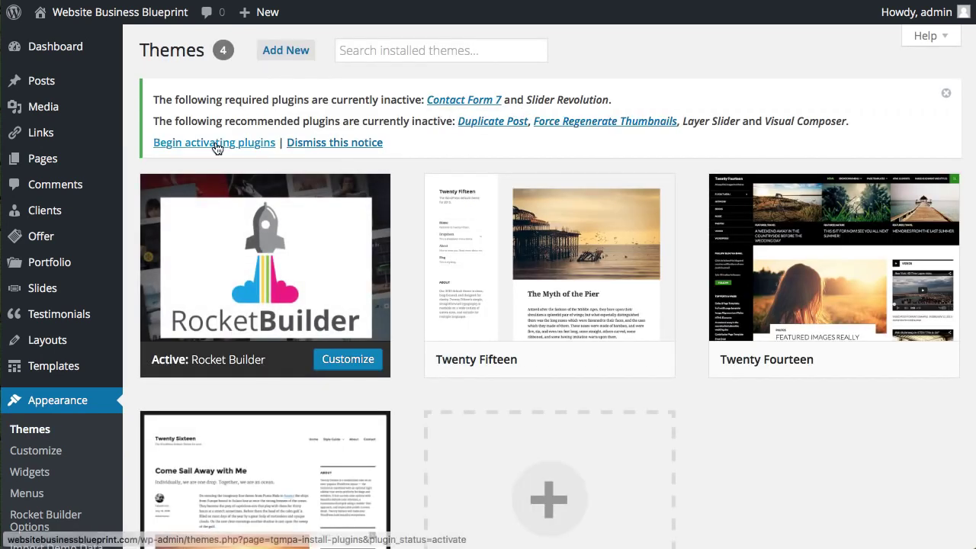
click(227, 144)
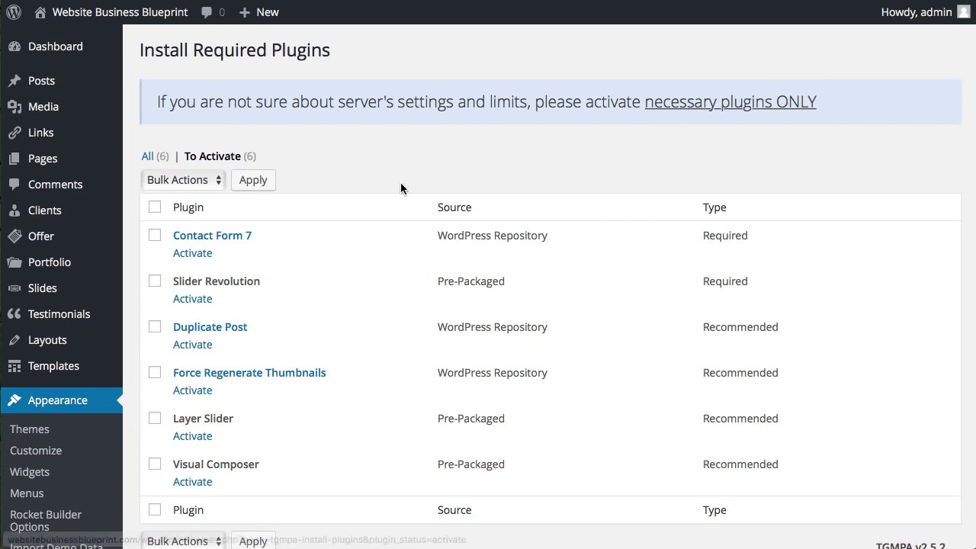
scroll(457, 183, down, 1)
scroll(458, 183, up, 1)
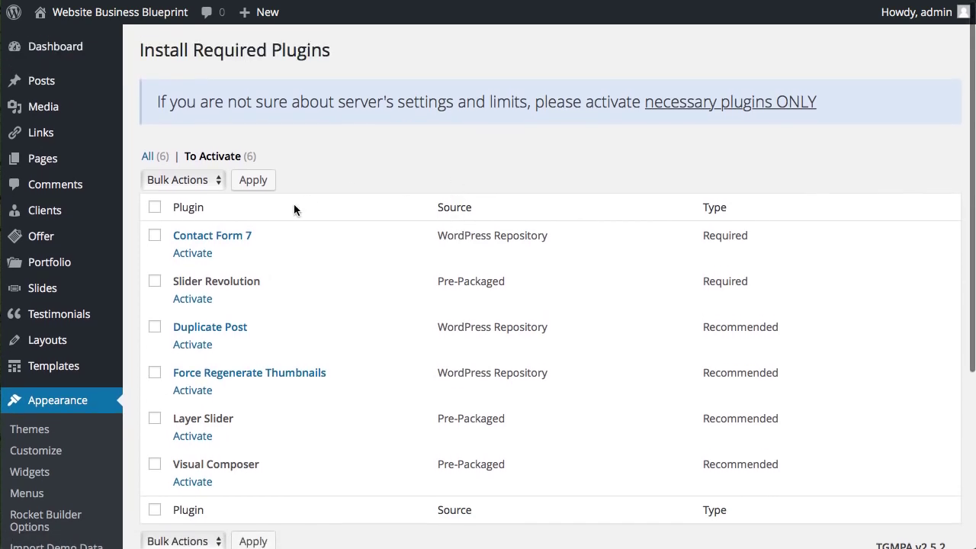
scroll(264, 240, down, 1)
scroll(275, 238, down, 1)
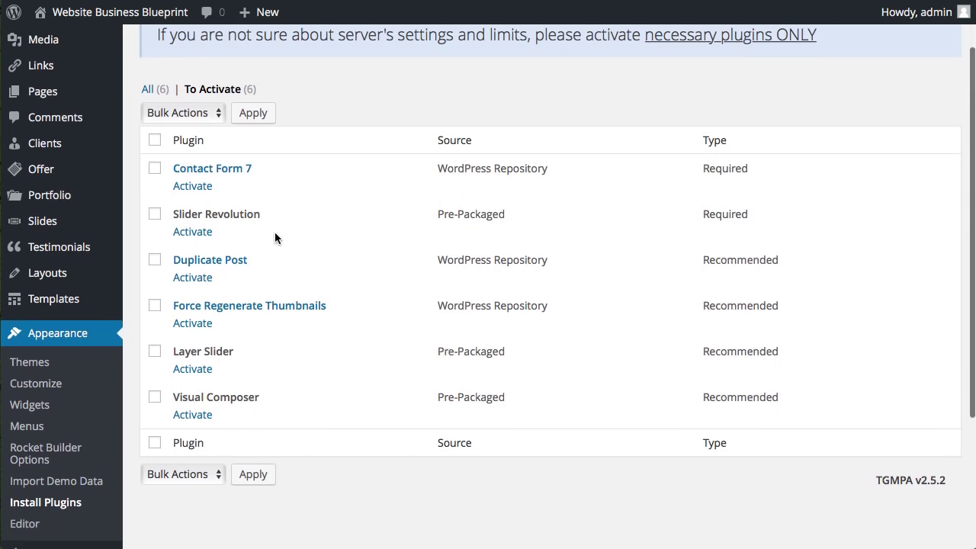
scroll(275, 238, up, 2)
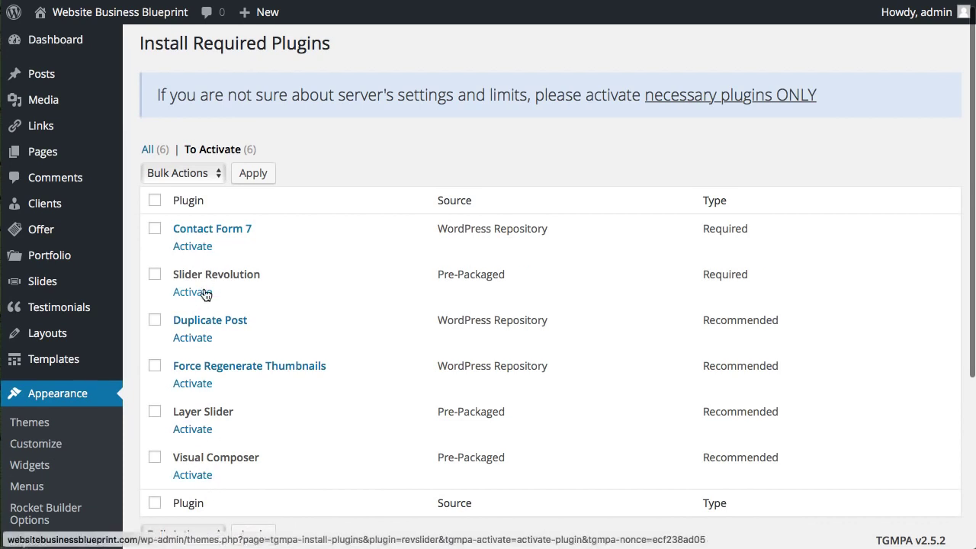
click(157, 200)
click(178, 174)
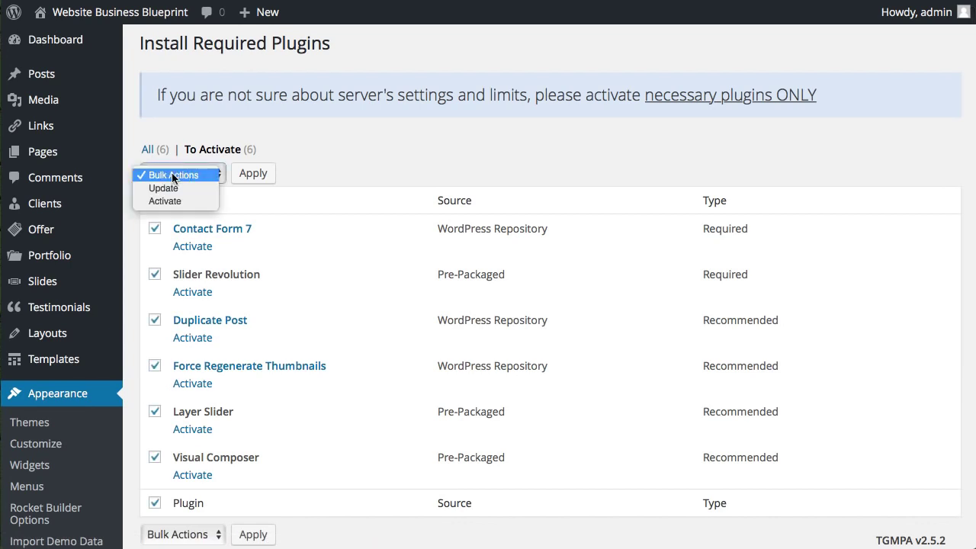
click(167, 201)
click(260, 173)
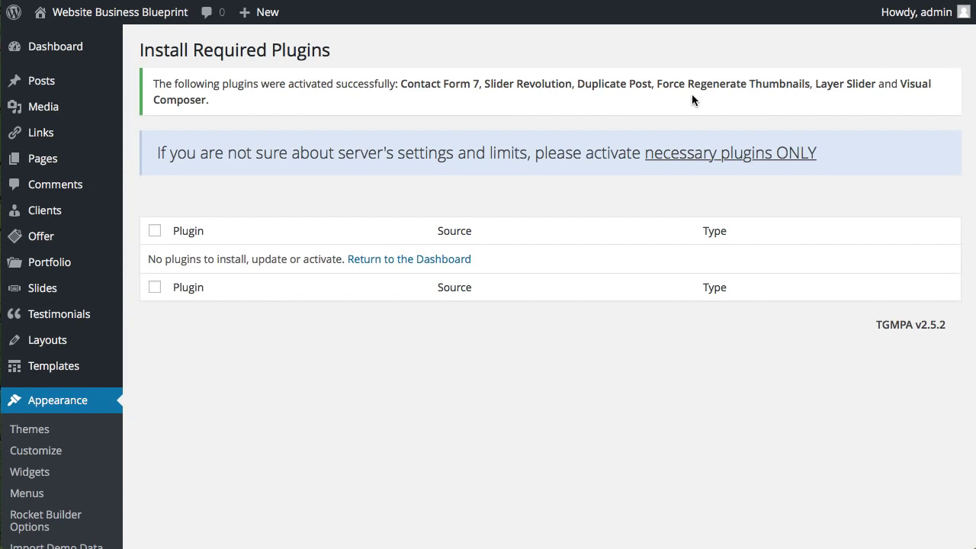
Reopen the themes page and examine the Revolution Slider notice and the admin menu entries added by the theme and plugins
click(31, 429)
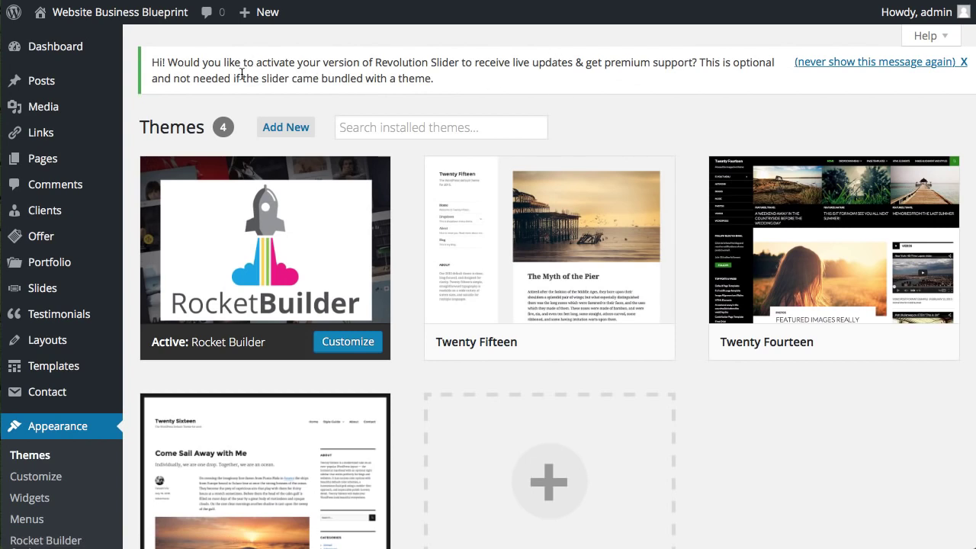
drag(256, 64, 461, 62)
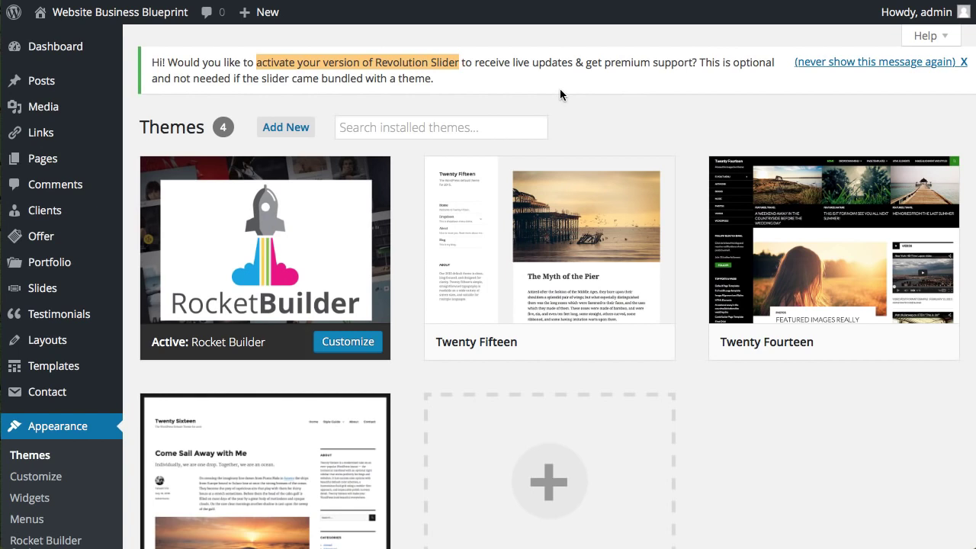
mouse_move(109, 307)
scroll(110, 307, down, 2)
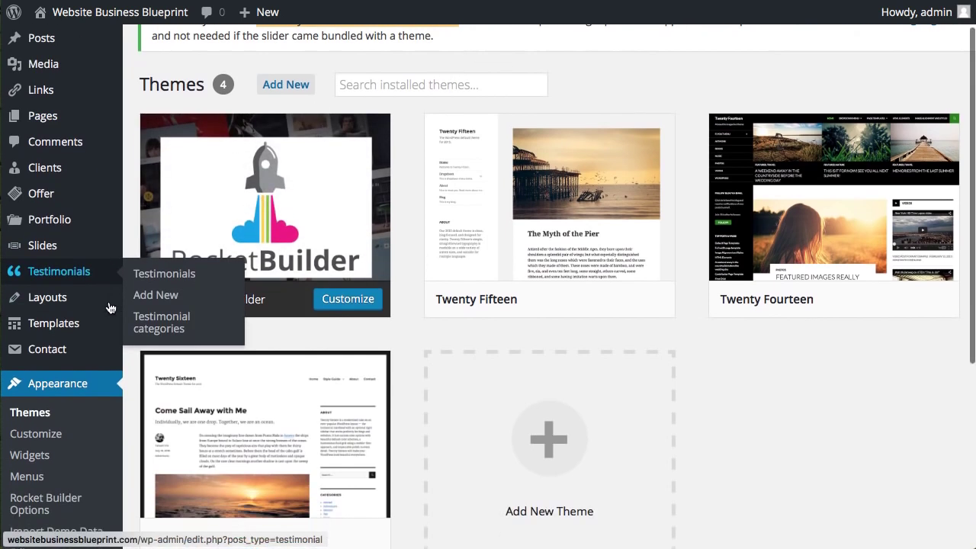
scroll(110, 307, up, 2)
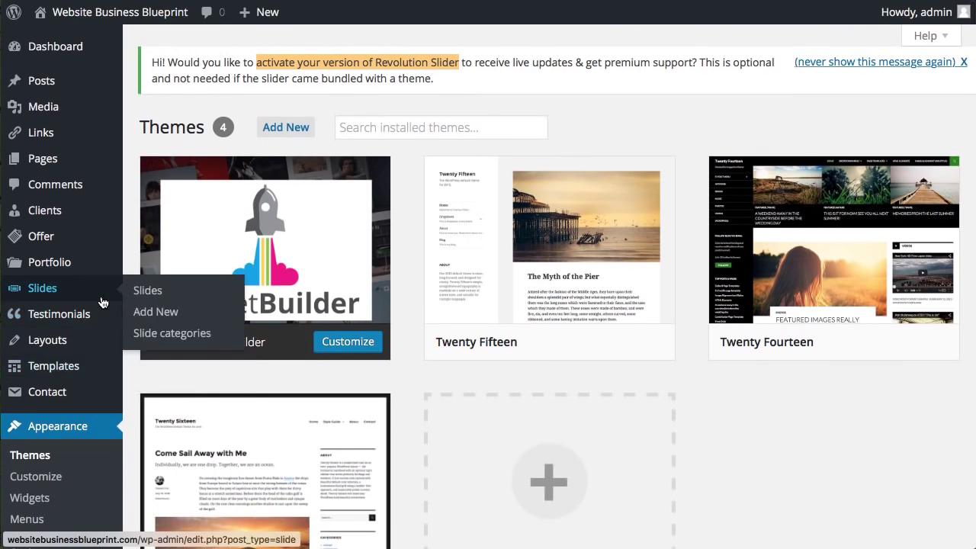
scroll(103, 303, down, 5)
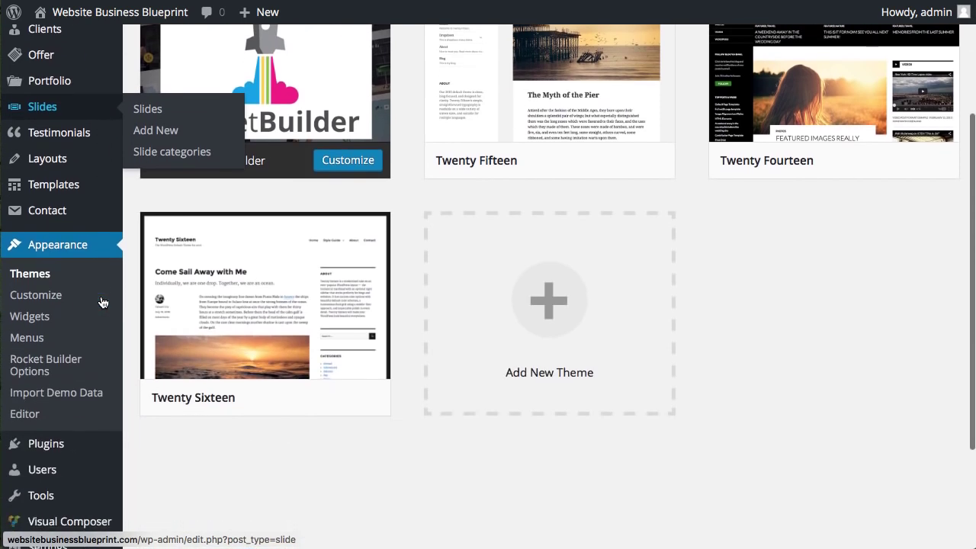
scroll(103, 303, down, 2)
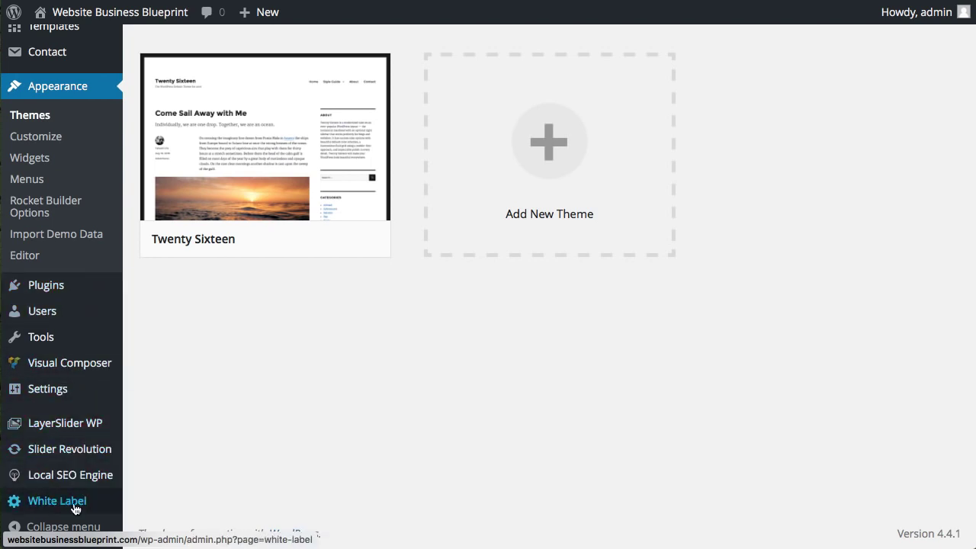
scroll(71, 427, up, 5)
scroll(74, 287, up, 3)
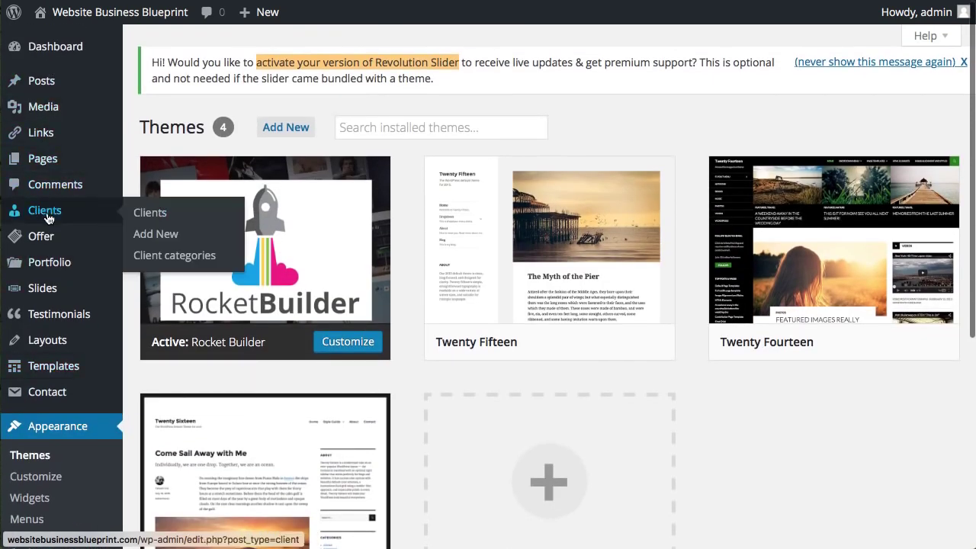
mouse_move(49, 227)
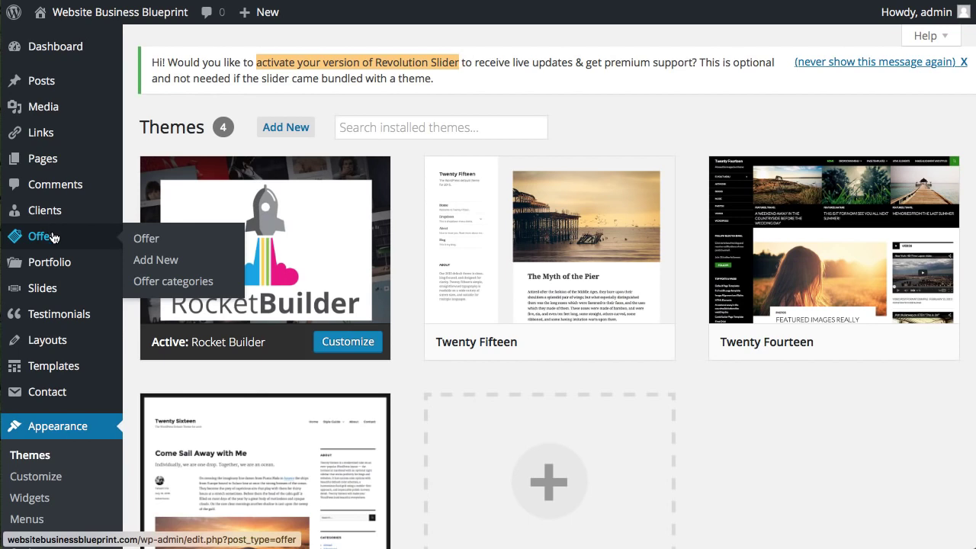
mouse_move(260, 260)
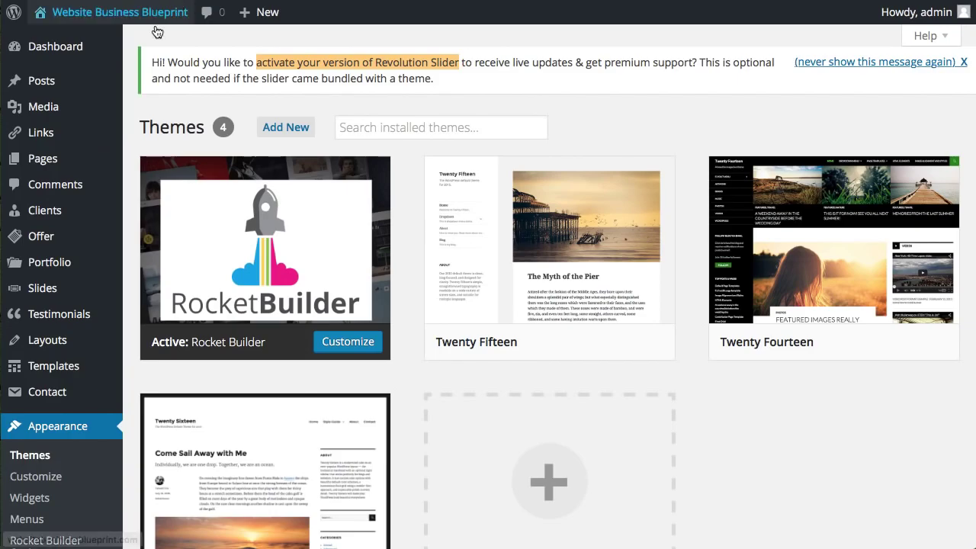
mouse_move(75, 317)
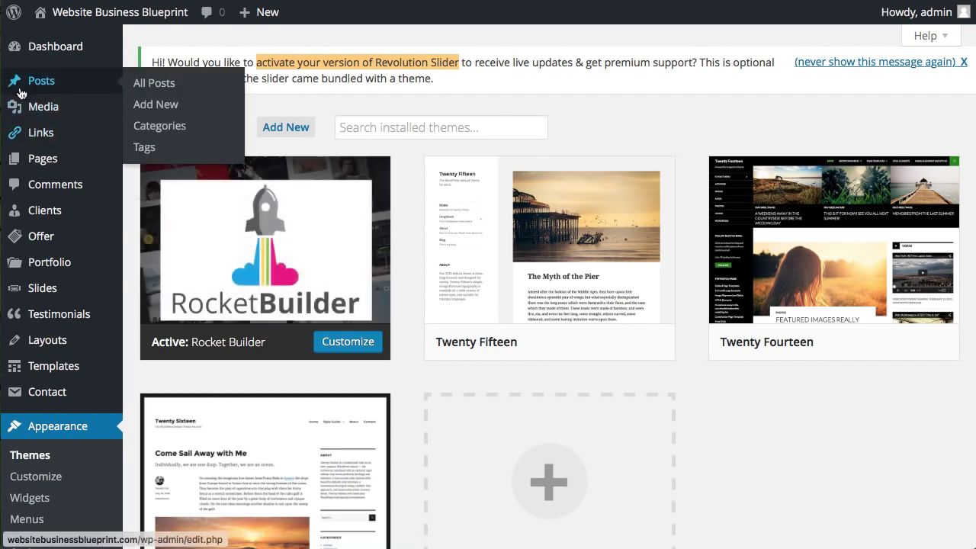
mouse_move(52, 124)
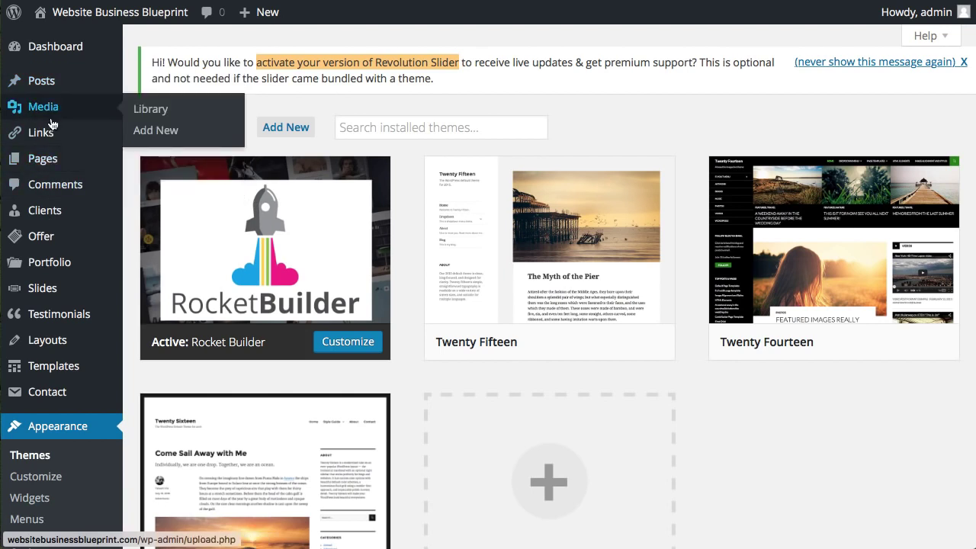